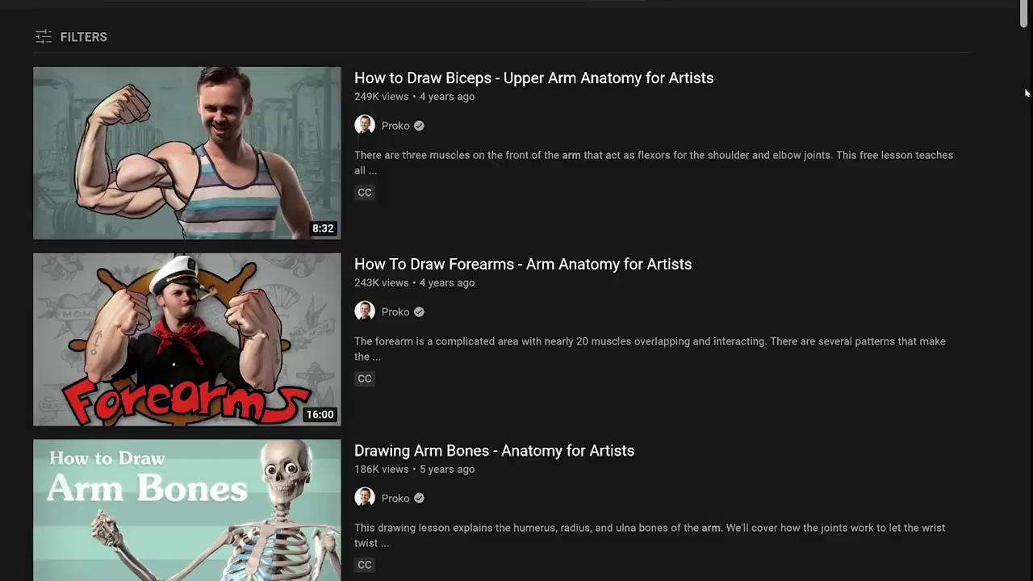
Scroll the YouTube arm anatomy results down to the triceps, forearm and arm-bone videos
scroll(1025, 93, "down", 8)
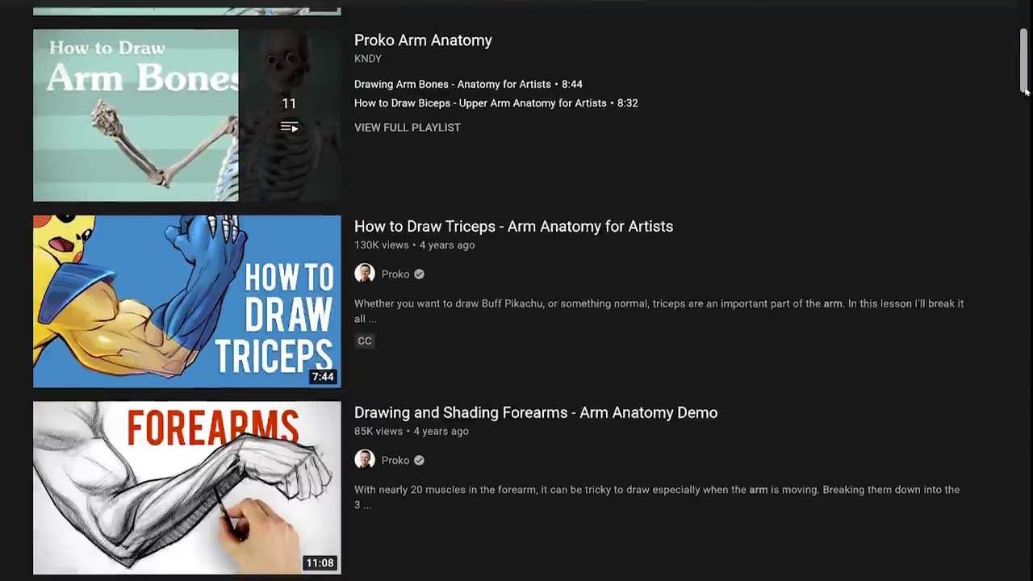
scroll(1026, 93, "down", 5)
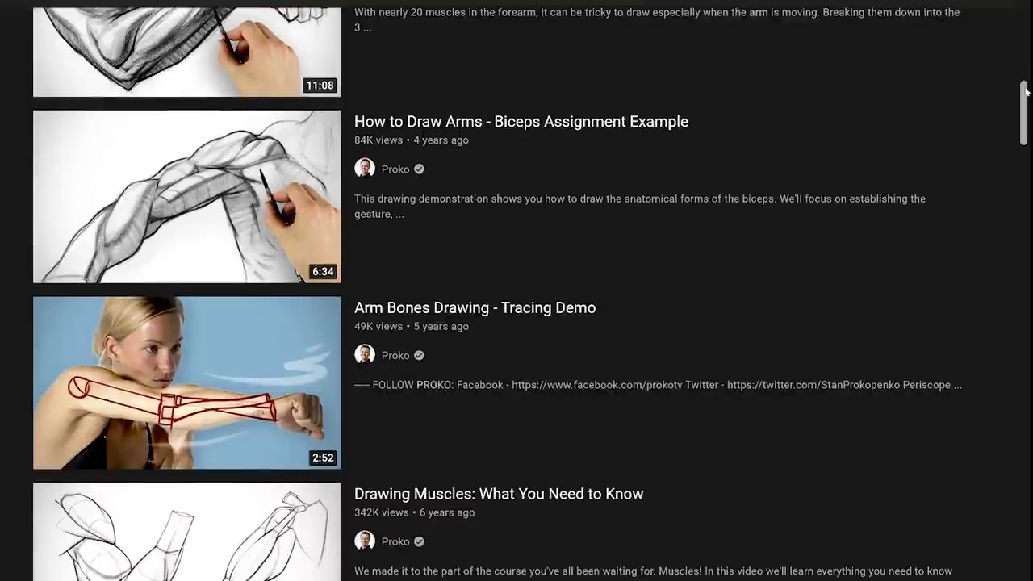
scroll(1026, 93, "down", 7)
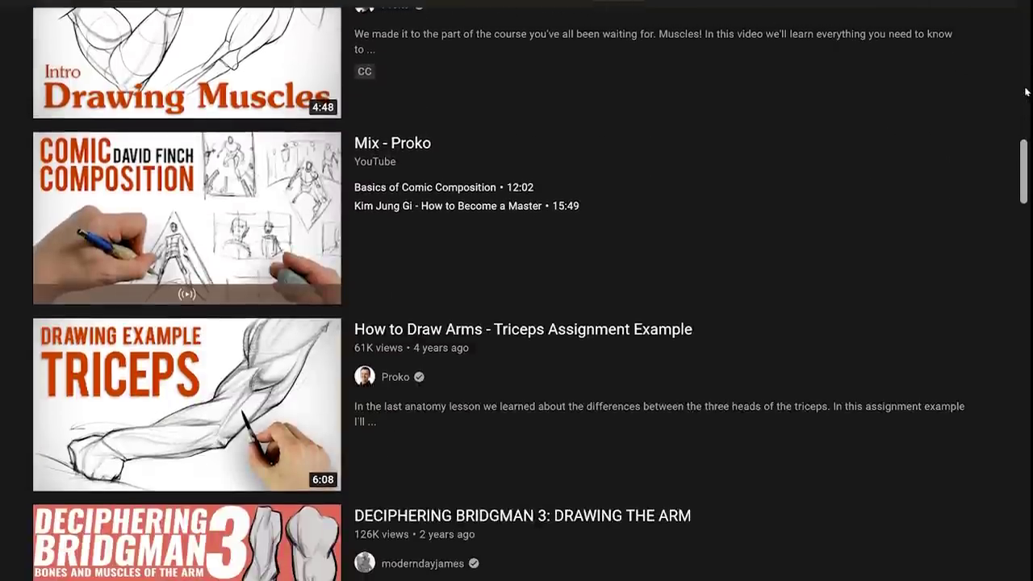
scroll(1026, 93, "down", 6)
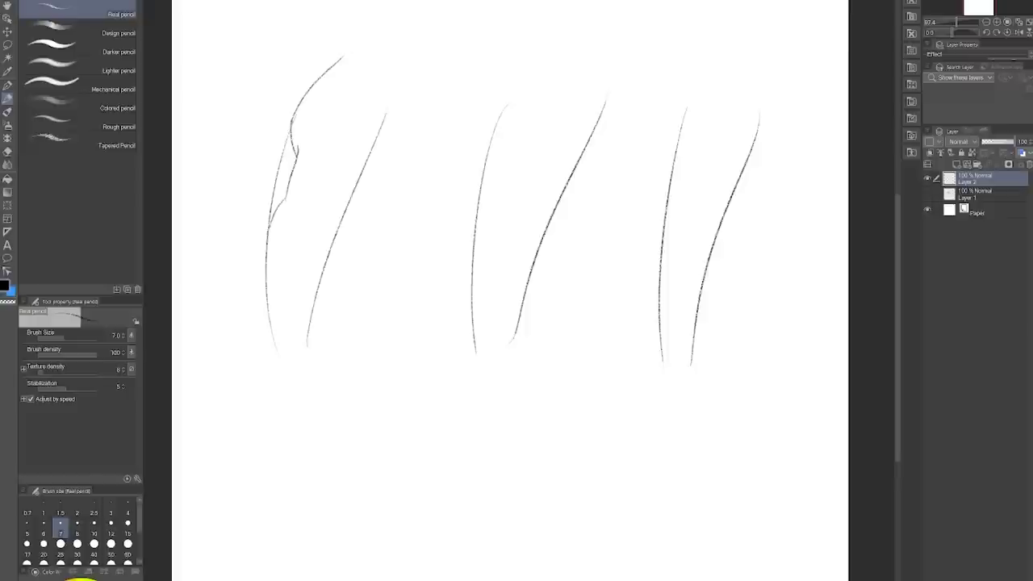
Add pencil strokes to the second arm and reposition the right arm sketch
left_click_drag(344, 159, 370, 197)
left_click_drag(355, 171, 325, 266)
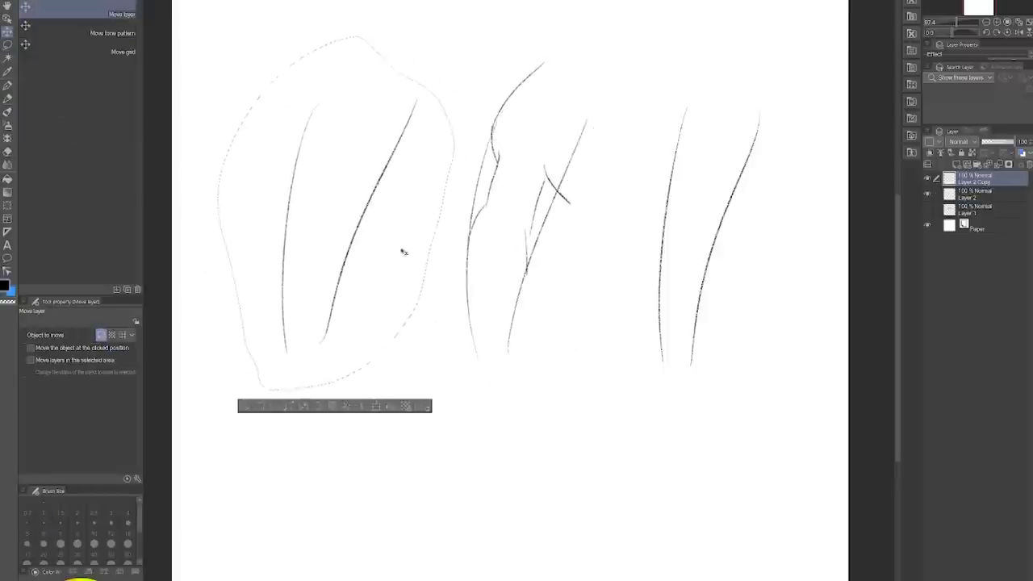
left_click_drag(687, 210, 702, 126)
key("ctrl+z")
left_click_drag(738, 69, 711, 371)
mouse_move(726, 242)
left_mouse_down()
mouse_move(600, 242)
mouse_move(747, 209)
left_mouse_up()
Duplicate the third arm sketch onto a new layer, then mark red Y and T shapes
left_click(930, 179)
key("p")
left_click_drag(568, 166, 574, 189)
left_click_drag(602, 245, 586, 257)
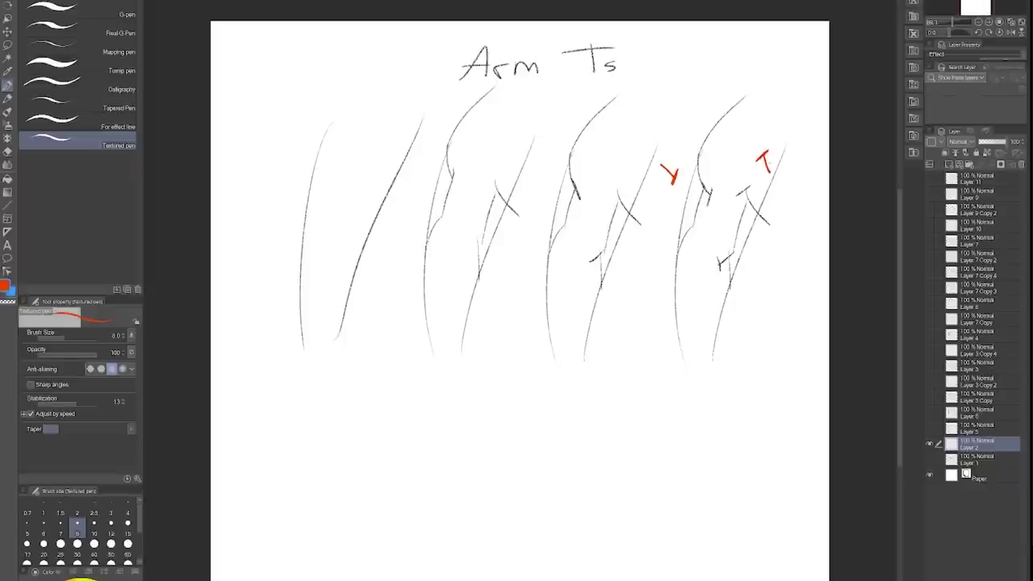
left_click_drag(765, 279, 739, 302)
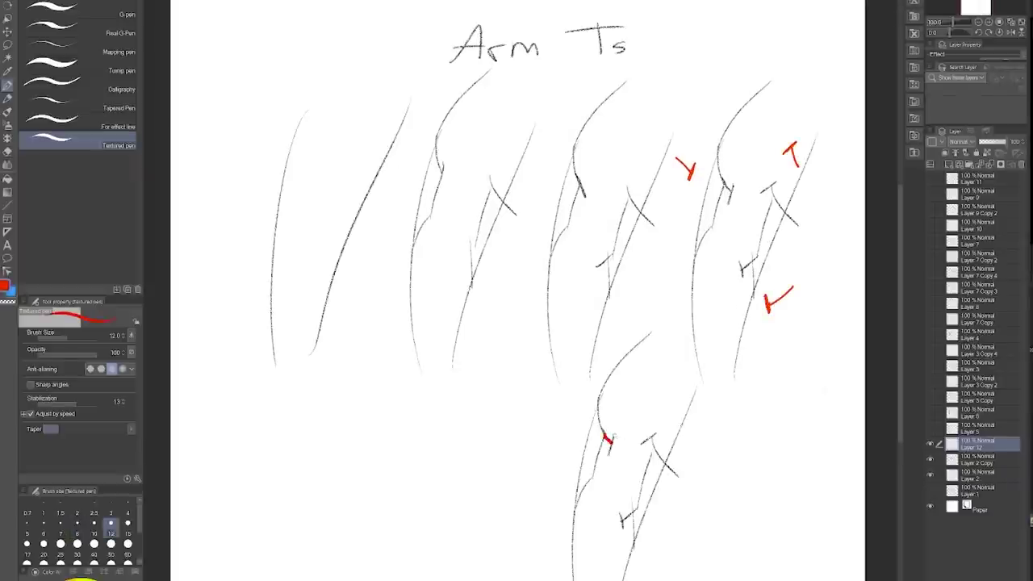
mouse_move(611, 435)
left_mouse_down()
mouse_move(611, 457)
mouse_move(655, 434)
left_mouse_up()
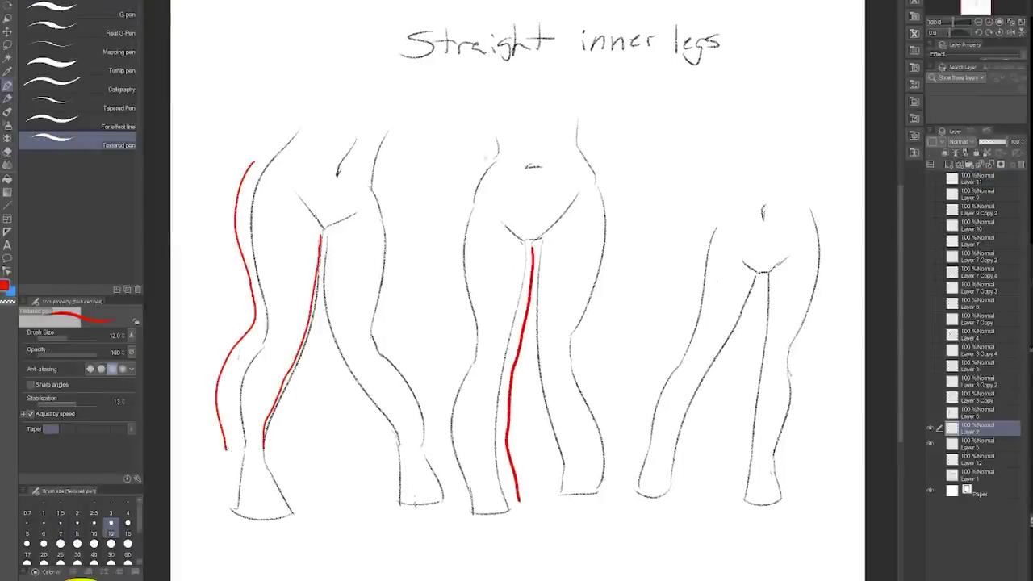
Trace red lines down the inner and outer legs of the middle and right figures
mouse_move(461, 214)
left_mouse_down()
mouse_move(447, 293)
mouse_move(464, 344)
mouse_move(440, 414)
mouse_move(466, 497)
left_mouse_up()
left_click_drag(762, 280, 684, 454)
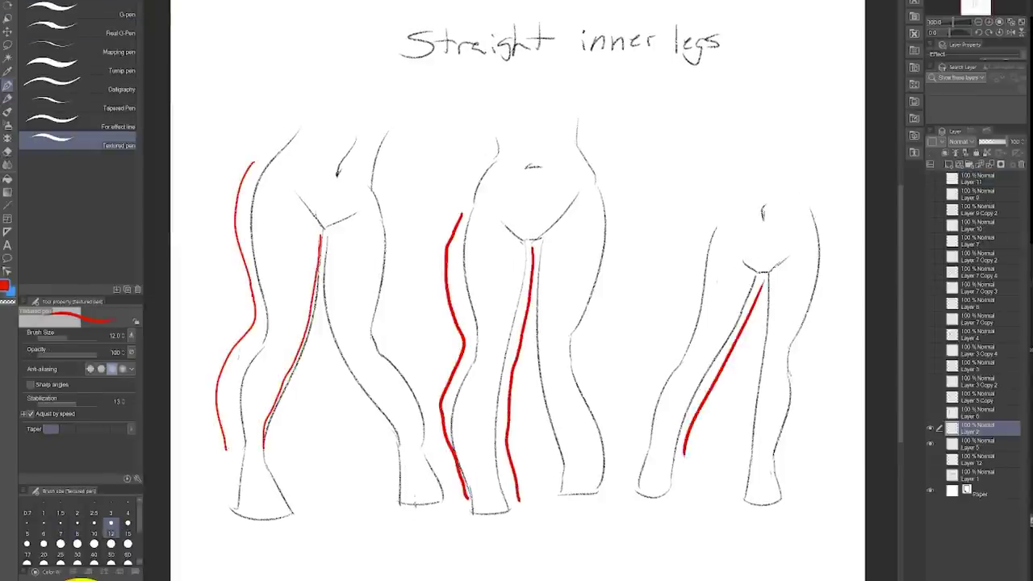
left_click_drag(705, 209, 636, 453)
left_click_drag(767, 278, 751, 483)
left_click_drag(809, 247, 759, 484)
Draw a small red leg diagram with hips, legs and feet above the right figure
mouse_move(667, 90)
left_mouse_down()
mouse_move(698, 87)
mouse_move(685, 201)
left_mouse_up()
mouse_move(643, 73)
left_mouse_down()
mouse_move(686, 218)
mouse_move(685, 203)
left_mouse_up()
key("ctrl+z")
left_click_drag(710, 74, 692, 208)
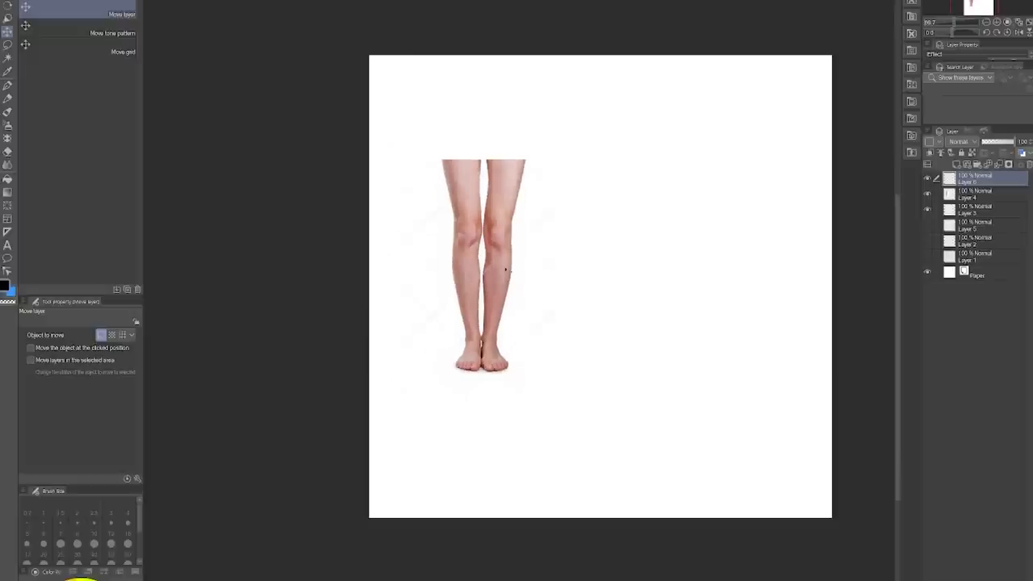
With a red pen, draw curves across the left calf and both ankles of the leg photo
key("ctrl+plus")
key("p")
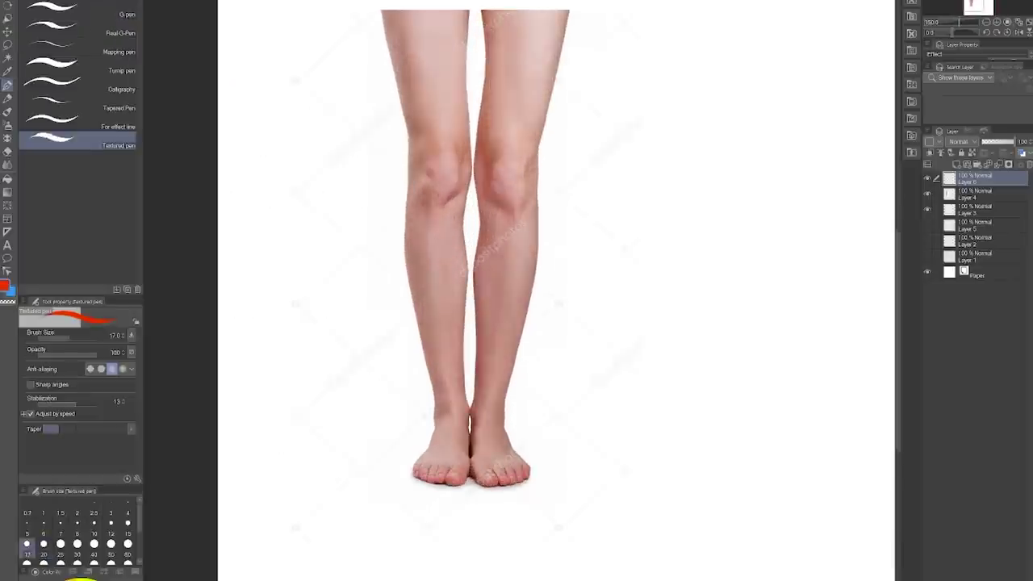
mouse_move(386, 248)
left_mouse_down()
mouse_move(461, 274)
mouse_move(543, 261)
left_mouse_up()
mouse_move(423, 423)
left_mouse_down()
mouse_move(467, 406)
mouse_move(513, 420)
left_mouse_up()
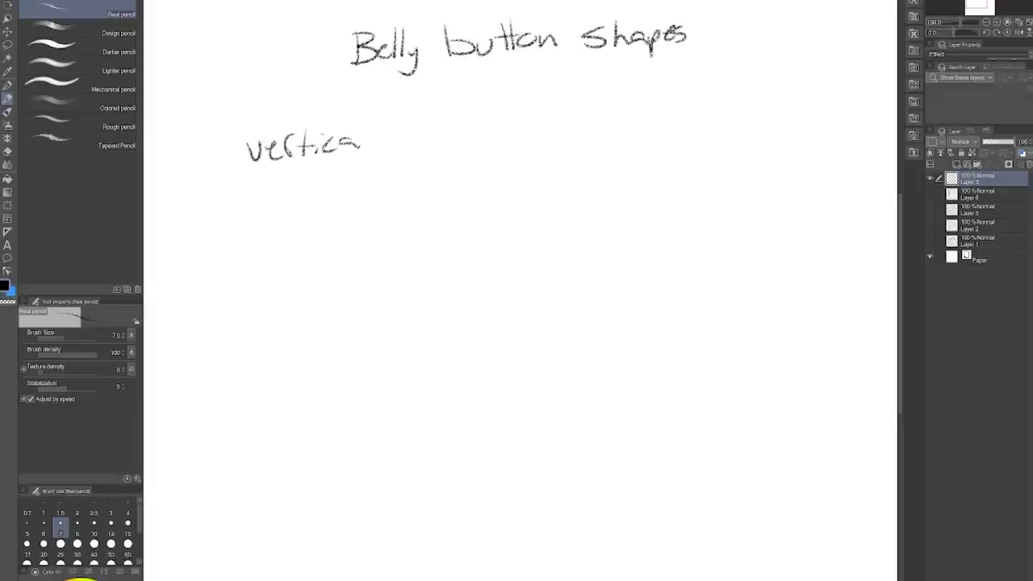
Write the 'Horizontal' heading, set brush size 4, and sketch the torso-and-legs figure under 'Vertical'
mouse_move(564, 121)
left_mouse_down()
mouse_move(702, 137)
mouse_move(757, 129)
left_mouse_up()
left_click(128, 509)
left_click_drag(294, 274, 289, 206)
left_click_drag(379, 211, 368, 281)
left_click_drag(313, 305, 355, 307)
left_click_drag(290, 275, 273, 368)
left_click_drag(328, 323, 308, 431)
left_click_drag(276, 370, 279, 505)
left_click_drag(339, 323, 408, 452)
left_click_drag(372, 281, 436, 484)
left_click_drag(336, 241, 333, 277)
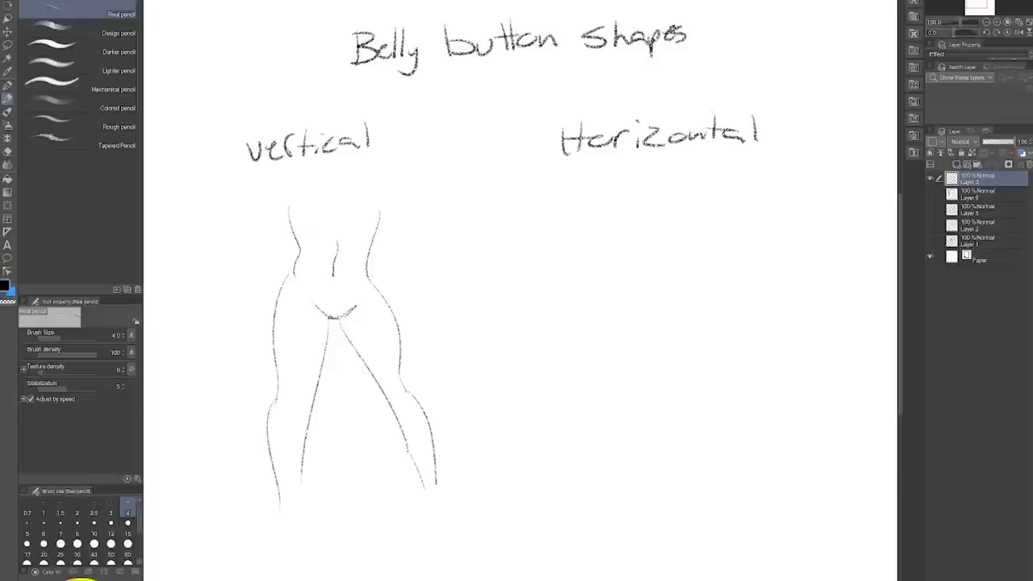
left_click_drag(379, 212, 376, 234)
Sketch the second torso-and-legs figure with waist, groin V and legs under 'Horizontal'
left_click_drag(594, 231, 599, 274)
left_click_drag(716, 218, 709, 277)
left_click_drag(634, 302, 660, 324)
mouse_move(677, 301)
left_mouse_down()
mouse_move(660, 325)
mouse_move(645, 427)
left_mouse_up()
left_click_drag(593, 303, 585, 416)
key("ctrl+z")
left_click_drag(594, 298, 588, 409)
left_click_drag(602, 272, 594, 300)
left_click_drag(594, 221, 598, 278)
left_click_drag(660, 352, 694, 431)
left_click_drag(710, 310, 732, 431)
left_click_drag(717, 218, 707, 278)
left_click_drag(700, 213, 702, 278)
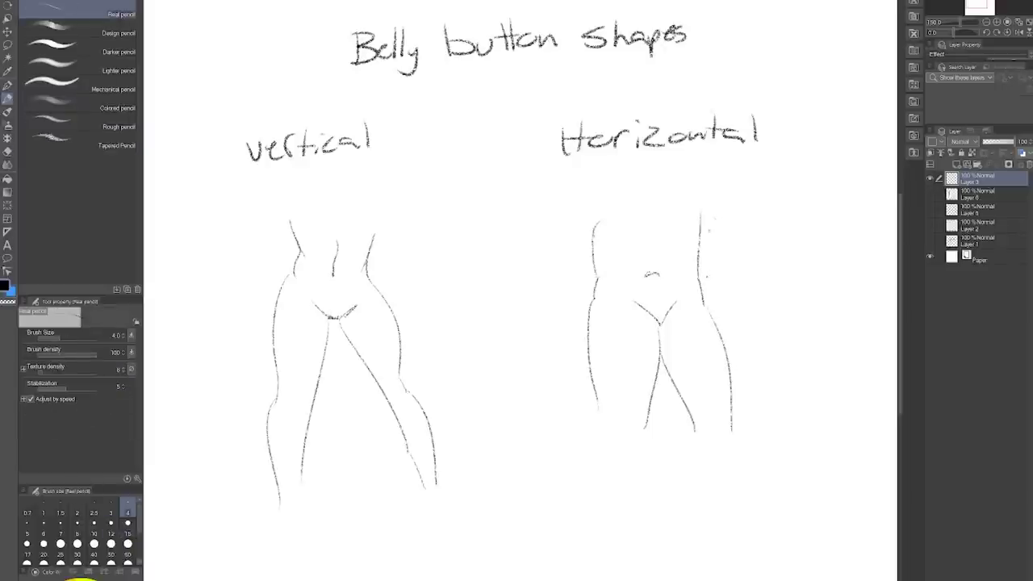
Copy both figures onto a new layer, shift them over, and add vertical and horizontal navel lines
mouse_move(231, 507)
left_mouse_down()
mouse_move(807, 249)
mouse_move(495, 265)
left_mouse_up()
key("ctrl+c")
key("ctrl+v")
left_click_drag(455, 313, 624, 313)
key("ctrl+d")
key("p")
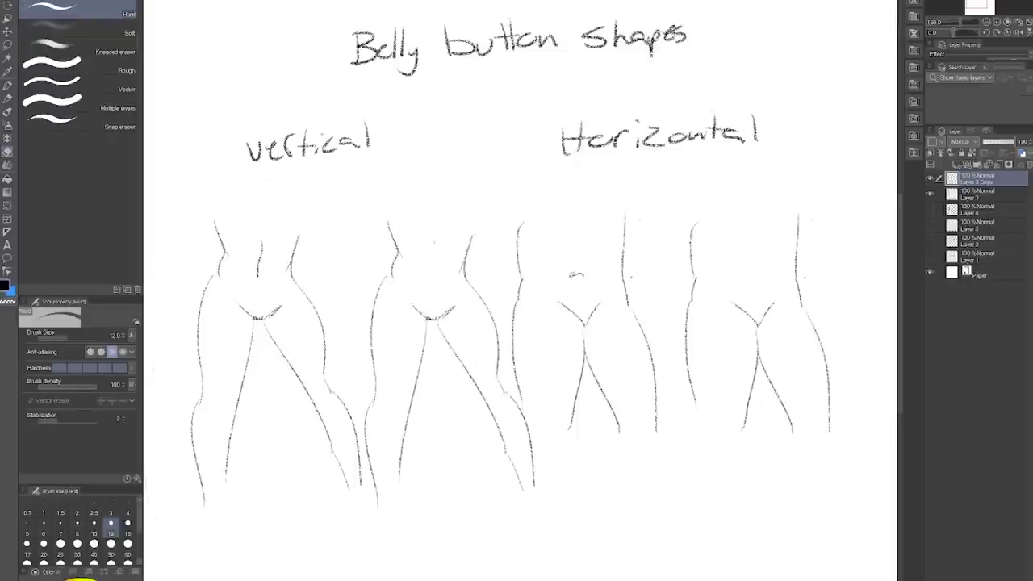
mouse_move(744, 237)
left_mouse_down()
mouse_move(744, 284)
mouse_move(747, 266)
left_mouse_up()
left_click_drag(426, 272, 437, 270)
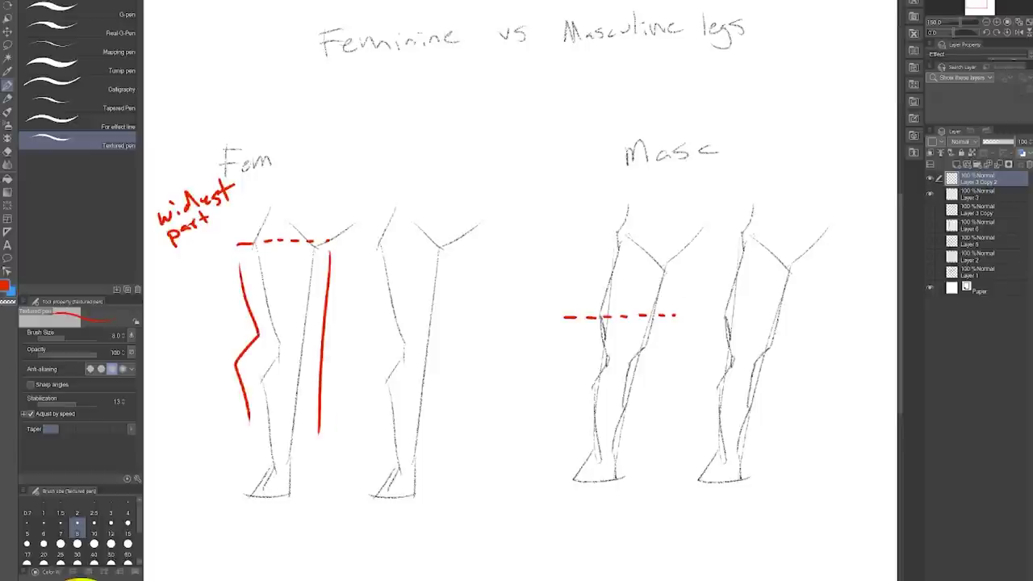
Trace red zigzags along the masculine leg's edges and label it 'Boxy'
left_click_drag(682, 281, 644, 445)
mouse_move(597, 238)
left_mouse_down()
mouse_move(560, 372)
mouse_move(554, 444)
left_mouse_up()
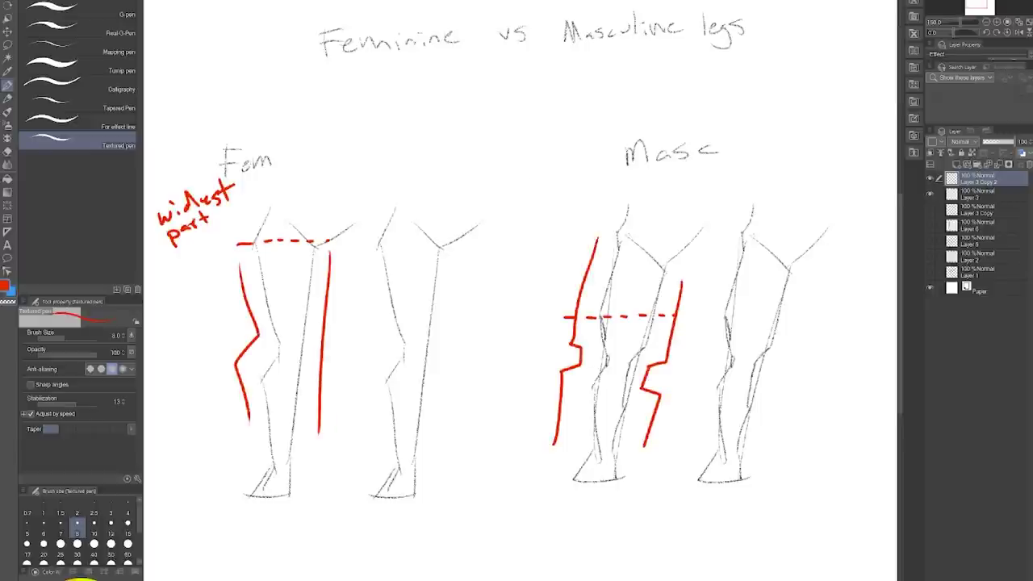
left_click_drag(483, 314, 533, 336)
Replace the 'Straight' label on the feminine leg with a red 'not boxy lol' note
left_click_drag(166, 326, 222, 294)
key("ctrl+z")
key("ctrl+z")
key("ctrl+z")
key("ctrl+z")
left_click_drag(160, 353, 172, 345)
left_click_drag(175, 334, 184, 341)
left_click_drag(168, 360, 173, 380)
left_click_drag(184, 368, 197, 368)
left_click_drag(198, 353, 187, 370)
left_click_drag(200, 350, 205, 361)
mouse_move(211, 347)
left_mouse_down()
mouse_move(200, 376)
mouse_move(216, 336)
left_mouse_up()
left_click_drag(223, 325, 224, 342)
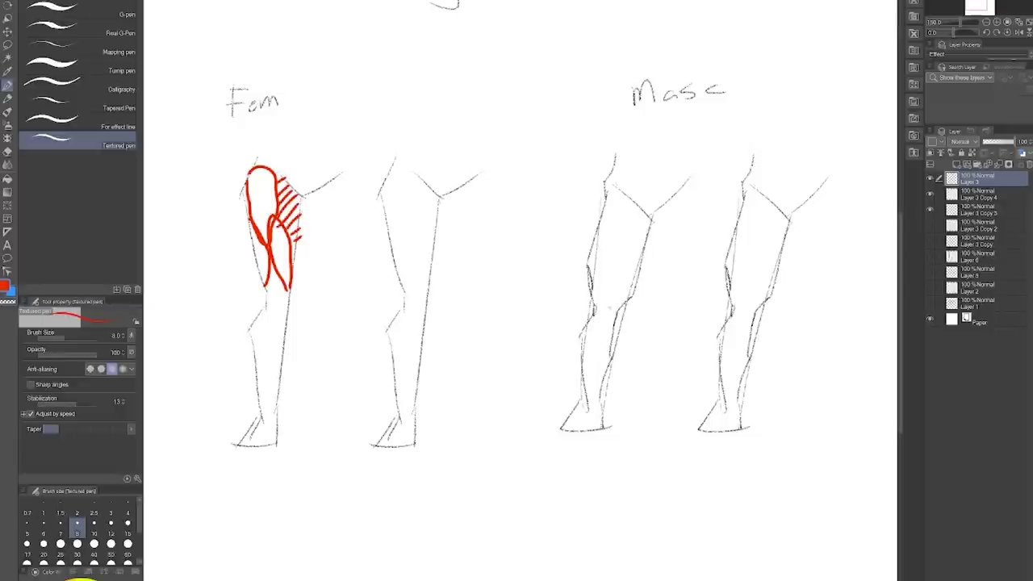
Draw overlapping red muscle loops on the masculine thigh, redoing the first attempts
mouse_move(617, 311)
left_mouse_down()
mouse_move(606, 290)
mouse_move(637, 282)
mouse_move(623, 231)
mouse_move(637, 289)
left_mouse_up()
key("ctrl+z")
left_click_drag(605, 242, 597, 288)
key("ctrl+z")
mouse_move(604, 236)
left_mouse_down()
mouse_move(599, 282)
mouse_move(638, 198)
left_mouse_up()
Hatch the right edge of the red thigh shape, then select the Layer 3 Copy 3 layer
left_click_drag(628, 216, 644, 206)
left_click_drag(630, 226, 648, 217)
left_click_drag(631, 236, 649, 234)
left_click_drag(634, 253, 649, 243)
left_click_drag(636, 262, 649, 254)
left_click_drag(638, 268, 649, 260)
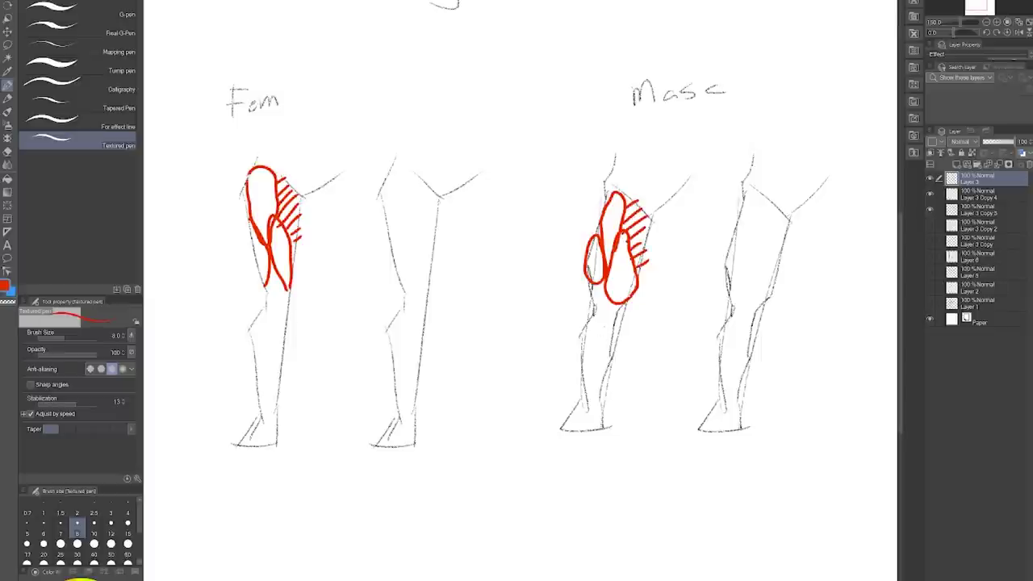
left_click(972, 208)
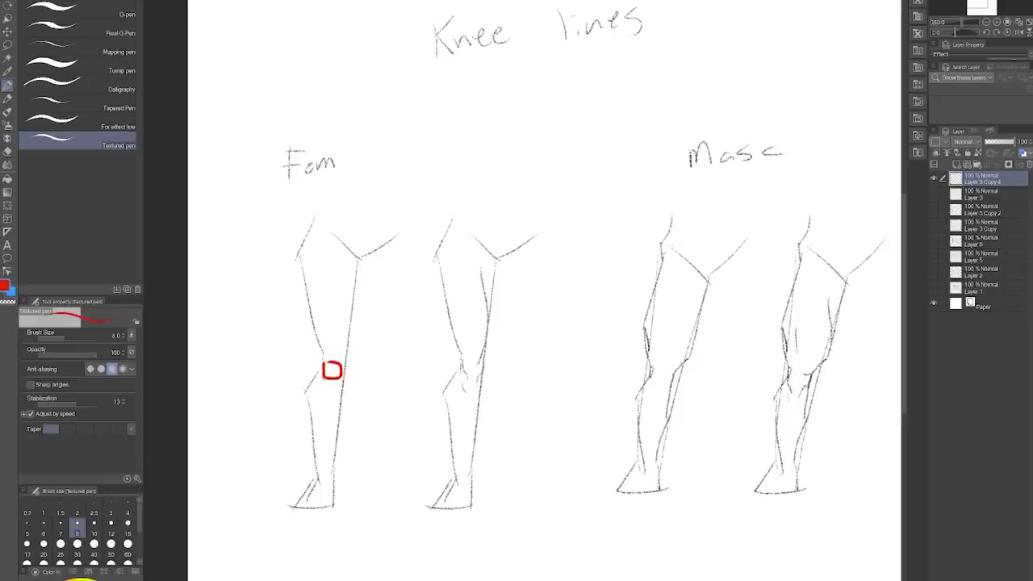
Close the red knee mark into a B shape, then undo a trial closing bracket
left_click_drag(323, 389, 337, 383)
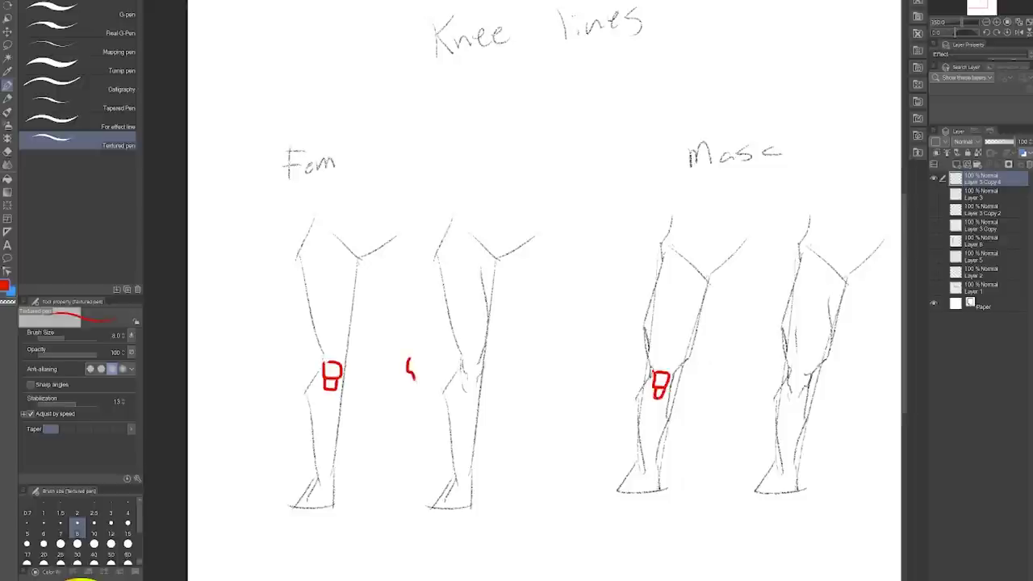
left_click_drag(430, 355, 425, 386)
key("ctrl+z")
key("ctrl+z")
key("ctrl+z")
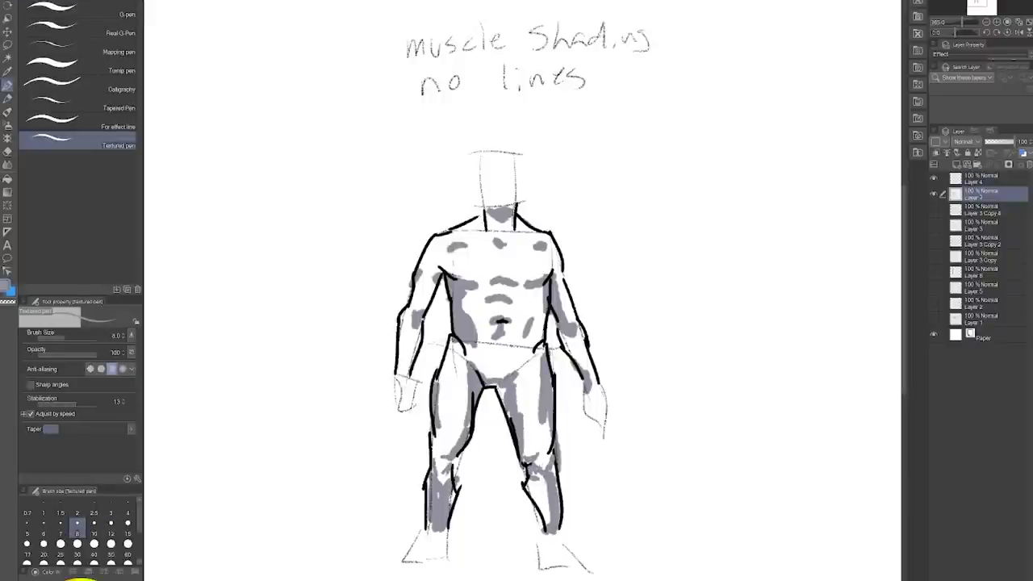
Switch to the Real pencil with the P shortcut
key("p")
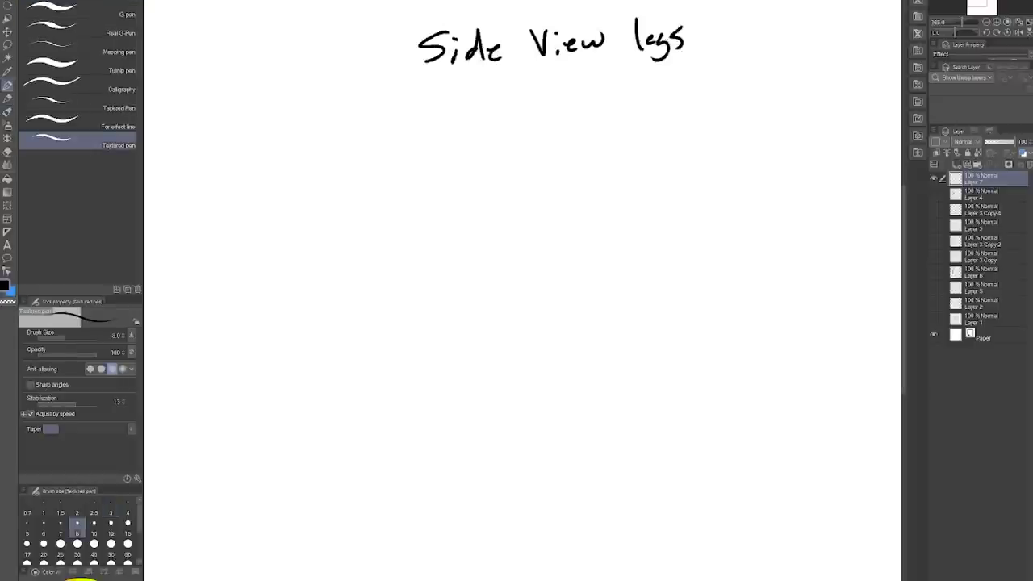
Sketch the first side-view leg in pencil, including knee, foot and a box above
key("p")
left_click_drag(331, 242, 327, 380)
left_click_drag(278, 393, 385, 410)
left_click_drag(270, 158, 275, 214)
left_click_drag(337, 154, 337, 210)
left_click_drag(291, 60, 286, 154)
left_click_drag(337, 77, 322, 246)
left_click_drag(299, 32, 341, 9)
Lasso the leg sketch, move it into place, and draw an X beside the box
key("m")
left_click_drag(253, 134, 258, 127)
key("k")
left_click_drag(324, 165, 288, 306)
key("p")
left_click_drag(346, 127, 330, 218)
Sketch the second side-view leg's front and back contours plus a V-shaped hip line
left_click_drag(299, 130, 358, 184)
left_click_drag(686, 299, 692, 415)
mouse_move(657, 347)
left_mouse_down()
mouse_move(618, 396)
mouse_move(638, 452)
left_mouse_up()
scroll(517, 323, "up", 2)
scroll(517, 290, "down", 2)
left_click_drag(623, 355, 626, 263)
left_click_drag(623, 220, 613, 278)
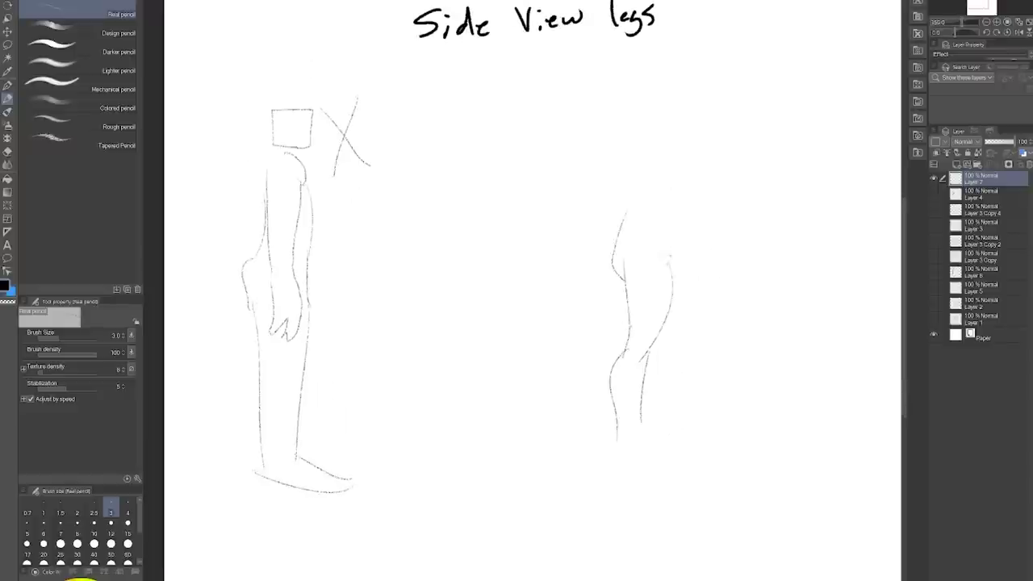
left_click_drag(670, 187, 667, 256)
key("ctrl+z")
left_click_drag(623, 134, 616, 242)
mouse_move(657, 213)
left_mouse_down()
mouse_move(651, 233)
mouse_move(670, 234)
left_mouse_up()
left_click_drag(643, 408, 639, 455)
left_click_drag(688, 123, 746, 77)
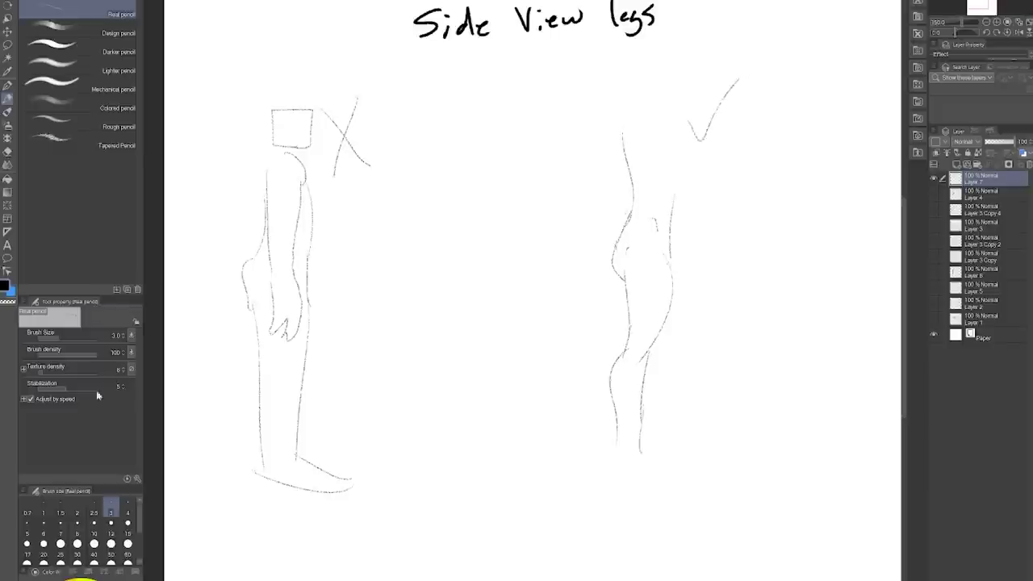
Draw red curve lines along the right leg's back thigh and lower leg
key("p")
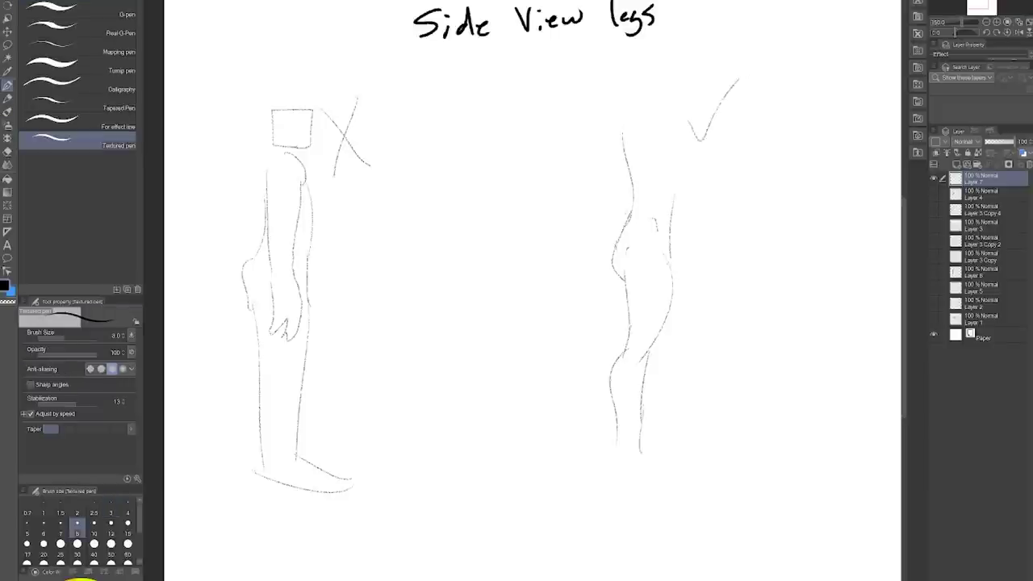
mouse_move(612, 212)
left_mouse_down()
mouse_move(585, 245)
mouse_move(590, 271)
left_mouse_up()
mouse_move(692, 227)
left_mouse_down()
mouse_move(692, 274)
mouse_move(669, 342)
left_mouse_up()
key("ctrl+z")
left_click_drag(599, 357, 596, 432)
Draw blue straight lines on the leg's front and label them 'straight' in blue
key("x")
left_click_drag(669, 380, 653, 448)
key("ctrl+z")
left_click_drag(602, 292, 603, 340)
left_click_drag(695, 214, 690, 248)
mouse_move(468, 249)
left_mouse_down()
mouse_move(455, 268)
mouse_move(517, 255)
mouse_move(557, 230)
left_mouse_up()
Write 'curve' in red above 'straight', then add a pencil stroke where the legs cross
key("x")
left_click_drag(458, 214, 454, 236)
left_click_drag(464, 212, 526, 202)
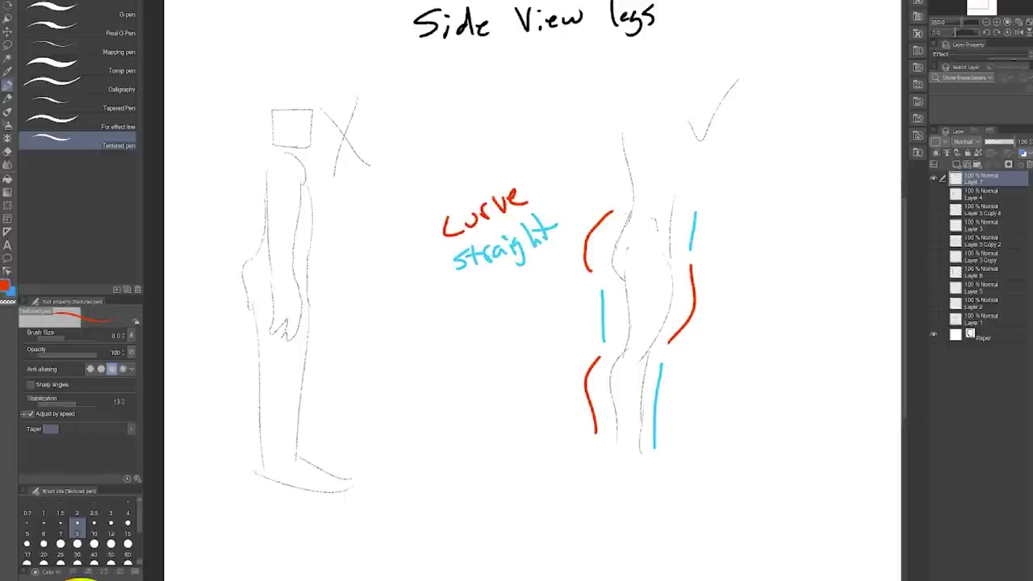
key("p")
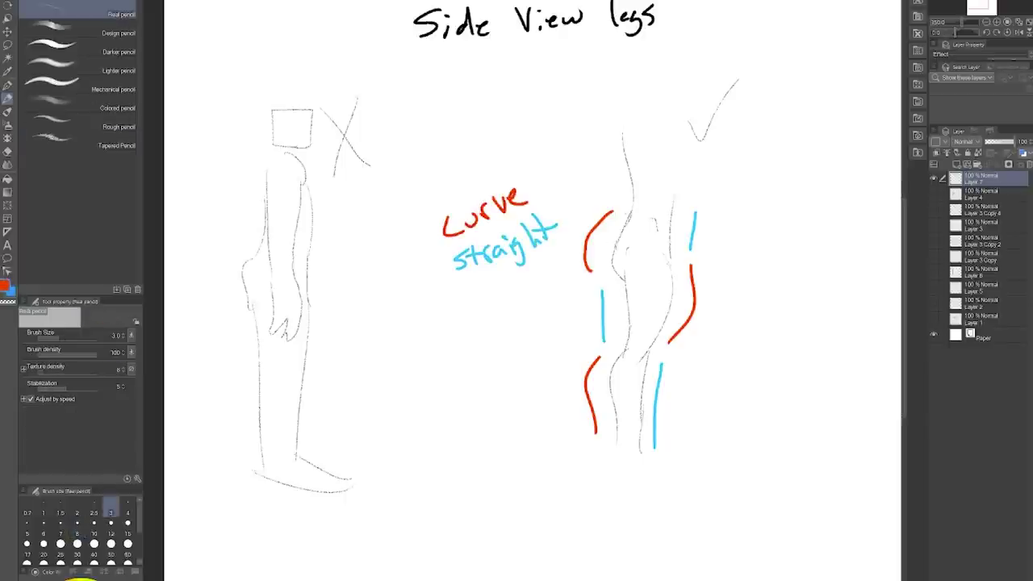
left_click_drag(650, 345, 643, 367)
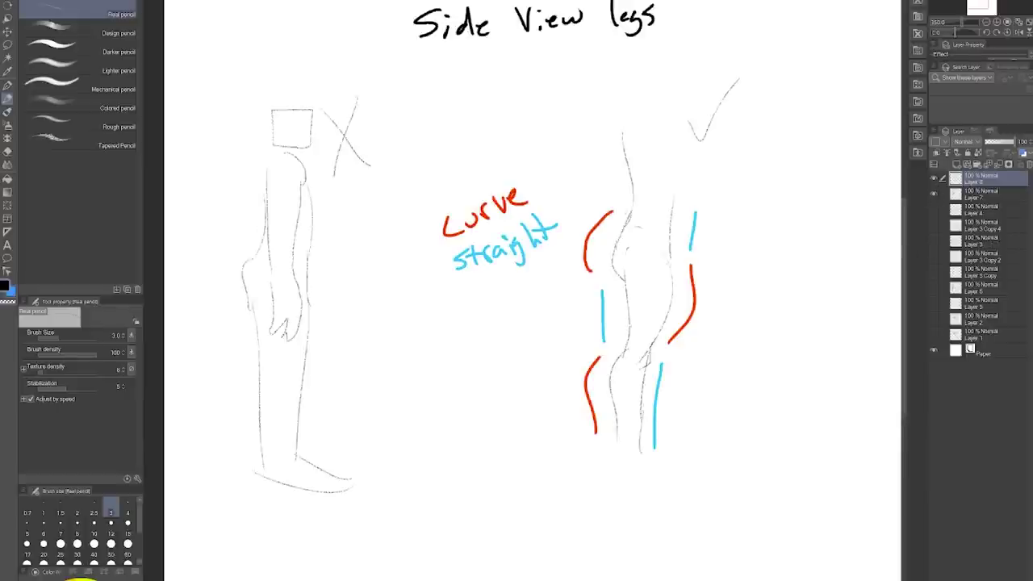
Paint thick purple shadow strokes along the back of the leg and upper thigh
left_click(26, 546)
mouse_move(615, 263)
left_mouse_down()
mouse_move(630, 286)
mouse_move(633, 349)
left_mouse_up()
mouse_move(618, 436)
left_mouse_down()
mouse_move(646, 367)
mouse_move(636, 407)
left_mouse_up()
mouse_move(636, 205)
left_mouse_down()
mouse_move(633, 219)
mouse_move(638, 178)
left_mouse_up()
Draw thick orange light arrows along the leg's front
key("x")
left_click_drag(620, 111, 619, 171)
left_click_drag(610, 158, 630, 161)
left_click_drag(612, 234, 607, 278)
left_click_drag(597, 270, 617, 271)
left_click_drag(613, 348, 603, 397)
mouse_move(597, 379)
left_mouse_down()
mouse_move(621, 363)
mouse_move(628, 379)
left_mouse_up()
left_click_drag(631, 224, 617, 257)
Label the marks 'light' in orange and 'Shadow' in purple at brush size 10
left_click_drag(638, 141, 626, 171)
left_click(93, 534)
left_click_drag(552, 103, 578, 129)
left_click_drag(580, 89, 620, 97)
key("x")
left_click_drag(510, 325, 497, 355)
mouse_move(517, 318)
left_mouse_down()
mouse_move(533, 352)
mouse_move(581, 305)
left_mouse_up()
Draw black contour lines along the leg's front and back at brush size 7
left_click(60, 534)
mouse_move(629, 211)
left_mouse_down()
mouse_move(628, 342)
mouse_move(612, 411)
left_mouse_up()
mouse_move(673, 253)
left_mouse_down()
mouse_move(649, 350)
mouse_move(671, 193)
left_mouse_up()
left_click_drag(634, 147, 626, 218)
left_click_drag(650, 350, 641, 455)
key("ctrl+z")
left_click_drag(647, 371, 641, 447)
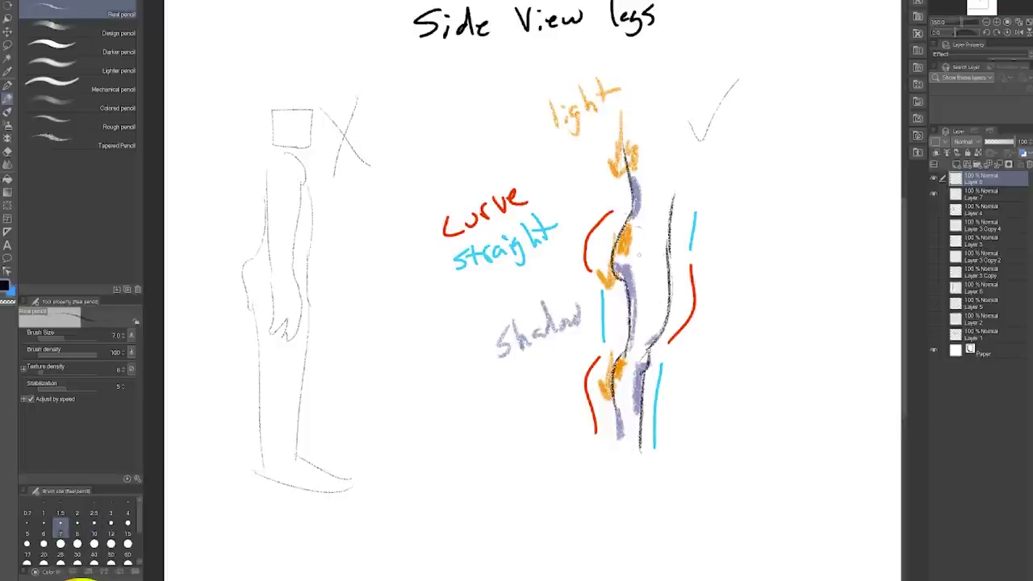
Duplicate the light-and-shadow markings layer and toggle its visibility, leaving it hidden
left_click(934, 180)
left_click(935, 179)
left_click(936, 182)
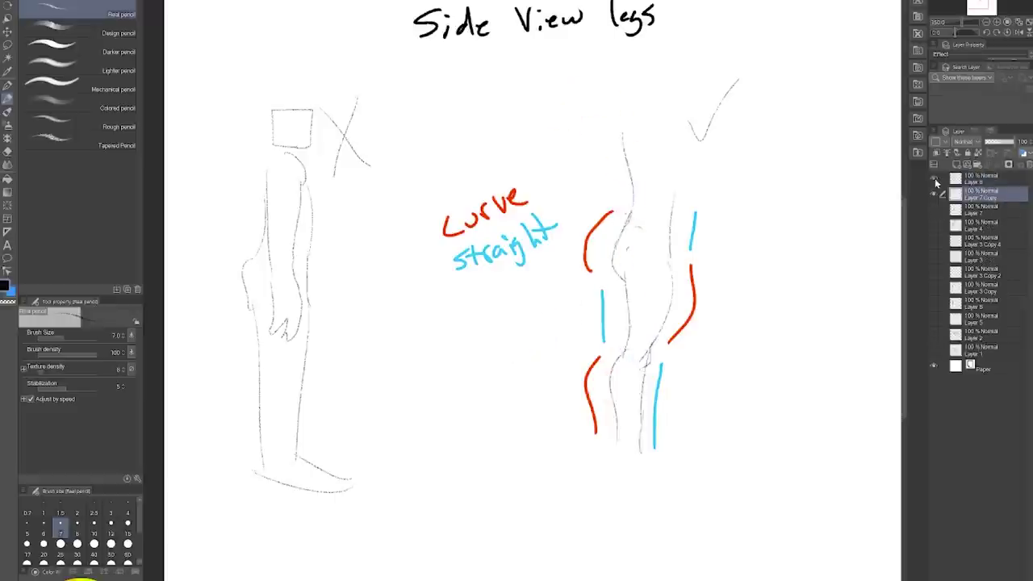
left_click(936, 182)
left_click(936, 182)
left_click(937, 183)
left_click(936, 182)
left_click(936, 182)
left_click(936, 182)
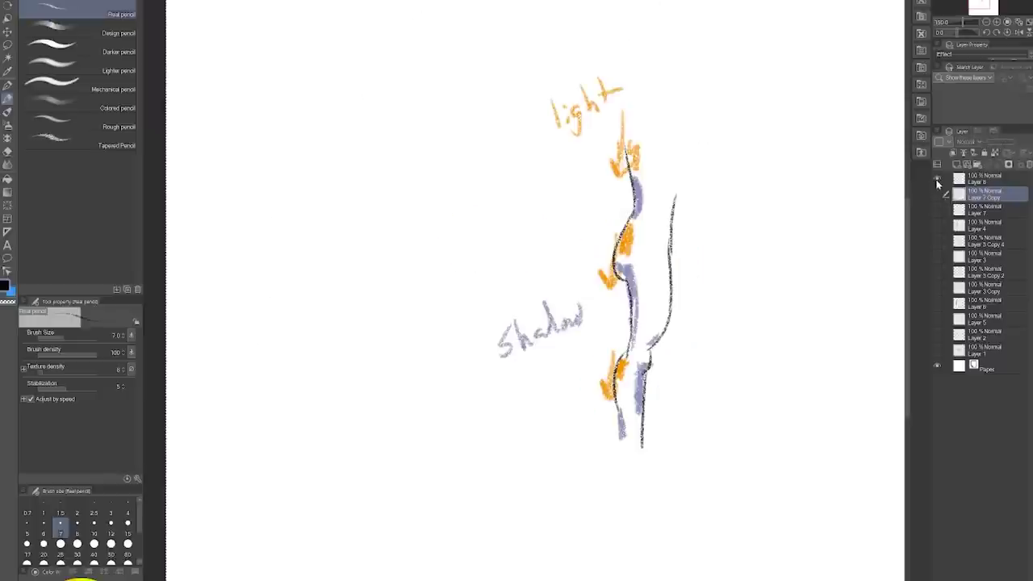
Write the title 'light vs Shadow (legs)' with the Textured pen on the top layer
left_click(984, 177)
key("p")
left_click_drag(428, 17, 430, 60)
left_click_drag(445, 37, 447, 61)
mouse_move(468, 34)
left_mouse_down()
mouse_move(462, 63)
mouse_move(515, 33)
left_mouse_up()
left_click_drag(536, 24, 570, 38)
left_click_drag(615, 10, 597, 36)
left_click_drag(625, 4, 715, 15)
left_click_drag(446, 68, 442, 112)
left_click_drag(457, 77, 504, 105)
left_click_drag(514, 63, 521, 104)
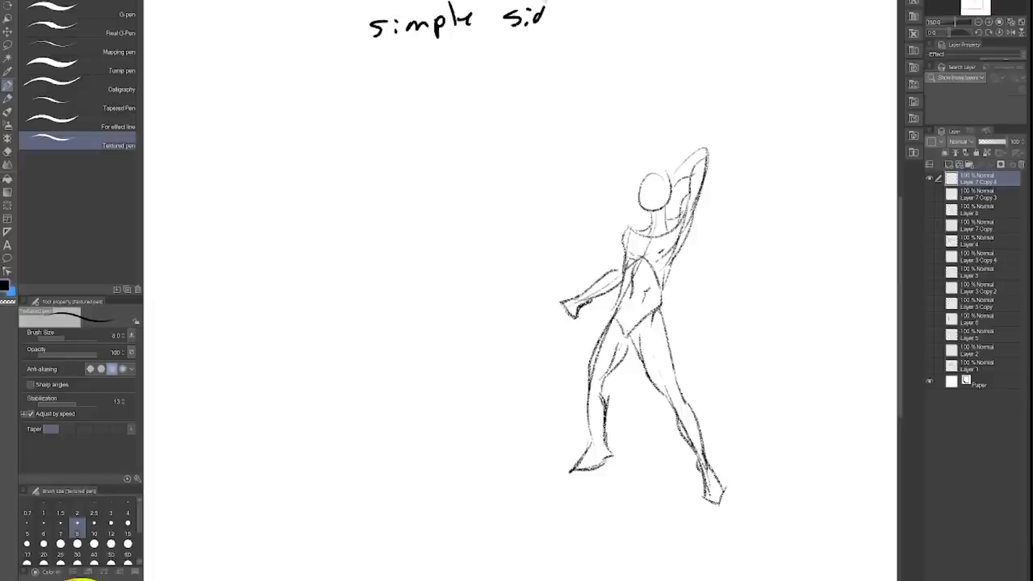
Finish the title 'simple side + complex side' at the top of the page
key("ctrl+z")
mouse_move(543, 5)
left_mouse_down()
mouse_move(580, 21)
mouse_move(569, 21)
left_mouse_up()
left_click_drag(463, 38, 463, 52)
mouse_move(396, 68)
left_mouse_down()
mouse_move(435, 76)
mouse_move(471, 66)
left_mouse_up()
left_click_drag(493, 57, 478, 74)
left_click_drag(534, 53, 523, 69)
left_click_drag(544, 57, 544, 70)
left_click_drag(566, 61, 574, 39)
left_click_drag(578, 56, 593, 68)
Outline the figure's right side and left arm side in red
key("x")
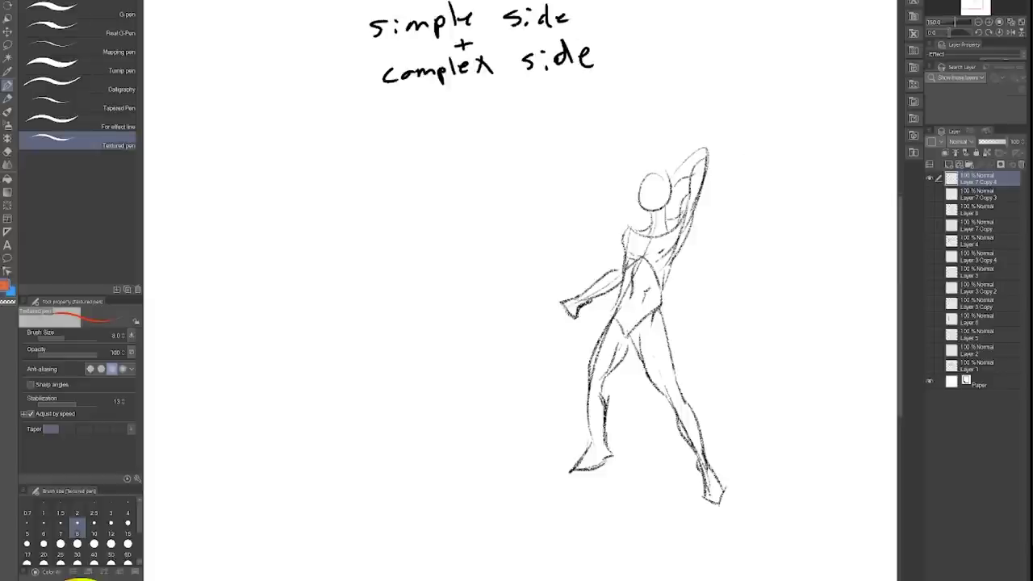
mouse_move(716, 150)
left_mouse_down()
mouse_move(682, 327)
mouse_move(734, 475)
left_mouse_up()
mouse_move(634, 176)
left_mouse_down()
mouse_move(606, 244)
mouse_move(573, 423)
left_mouse_up()
Sketch a black boxy figure with a head box and a zigzag pointing arm in Real pencil
key("p")
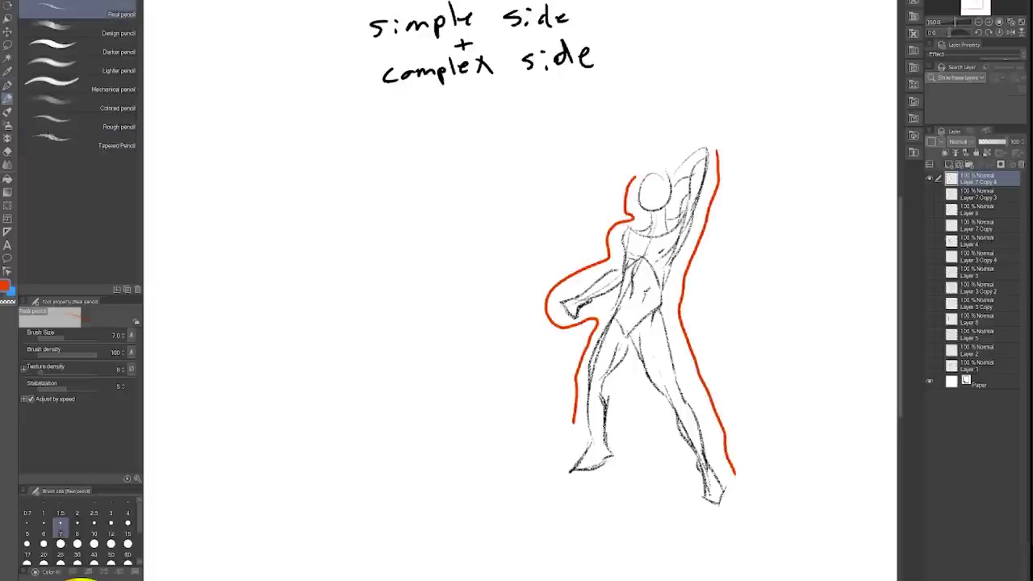
left_click_drag(342, 218, 321, 352)
key("ctrl+z")
key("x")
mouse_move(312, 228)
left_mouse_down()
mouse_move(280, 316)
mouse_move(331, 307)
left_mouse_up()
left_click_drag(326, 230, 329, 307)
left_click_drag(282, 232, 426, 208)
left_click_drag(324, 261, 439, 218)
left_click_drag(367, 239, 388, 241)
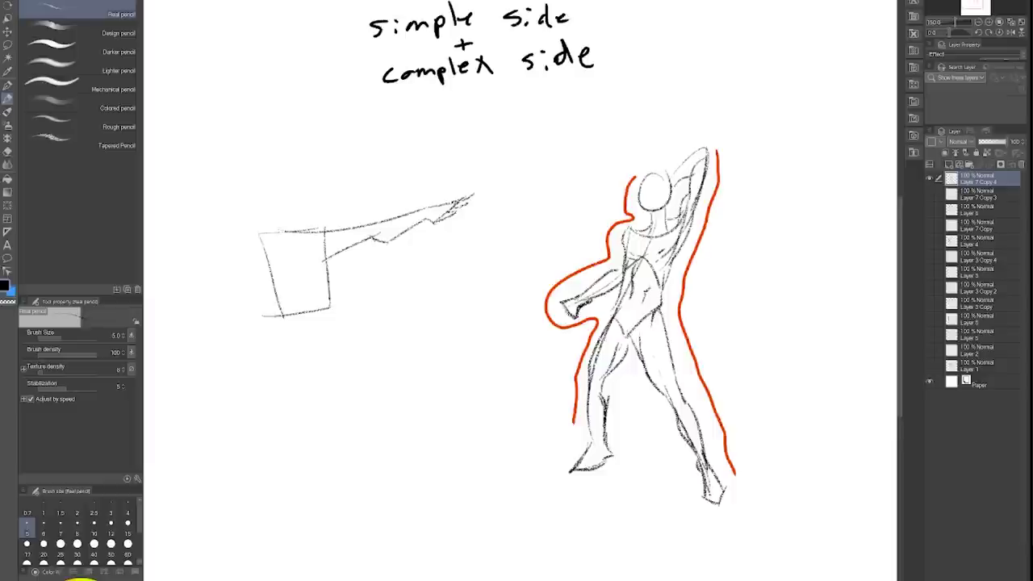
mouse_move(289, 184)
left_mouse_down()
mouse_move(291, 219)
mouse_move(311, 216)
mouse_move(310, 178)
left_mouse_up()
mouse_move(280, 315)
left_mouse_down()
mouse_move(302, 333)
mouse_move(329, 310)
left_mouse_up()
Add red guide lines along the top and underside of the pointing arm
key("x")
left_click_drag(330, 213, 464, 183)
mouse_move(339, 274)
left_mouse_down()
mouse_move(449, 234)
mouse_move(500, 192)
left_mouse_up()
left_click_drag(434, 250, 438, 257)
key("ctrl+z")
key("ctrl+z")
left_click_drag(336, 268, 481, 207)
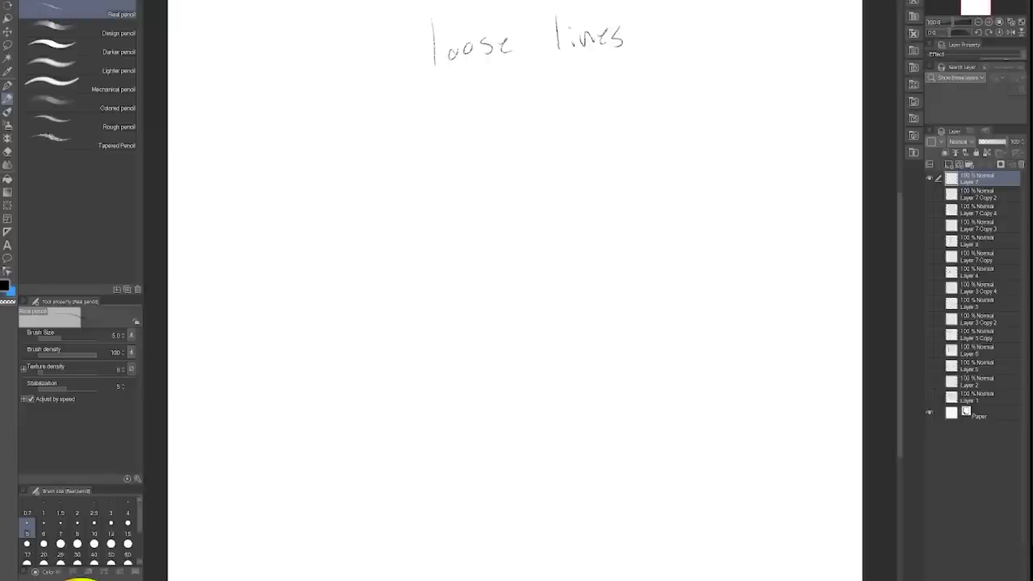
Write 'no ruler' under the page title
left_click_drag(446, 103, 458, 100)
left_click_drag(468, 88, 467, 90)
left_click_drag(501, 95, 511, 83)
left_click_drag(517, 84, 535, 86)
left_click_drag(551, 64, 546, 84)
left_click_drag(556, 78, 569, 73)
left_click_drag(571, 81, 593, 61)
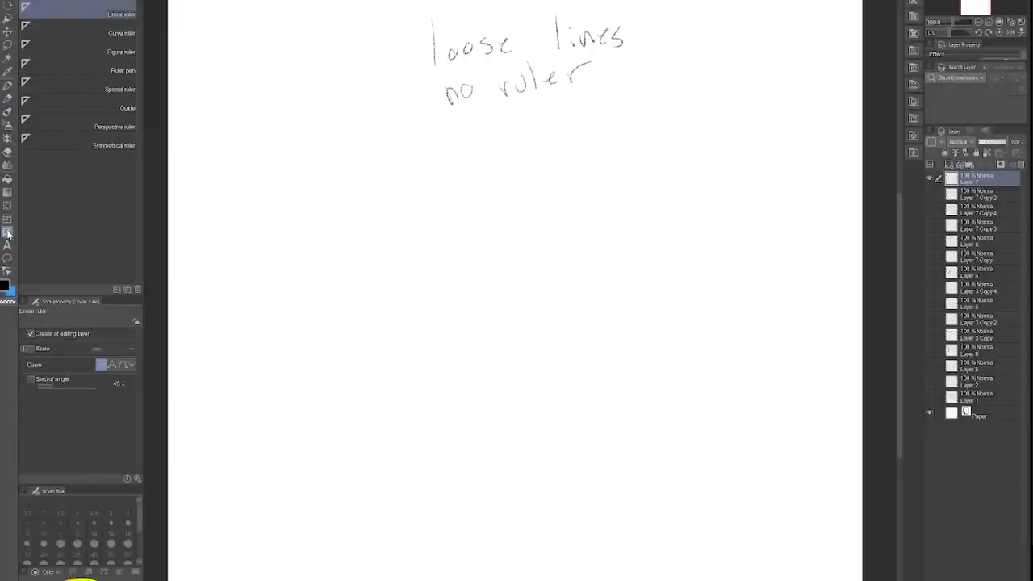
Loosely sketch a mannequin's torso box, head box, pelvis and legs
left_click_drag(326, 198, 331, 331)
mouse_move(323, 210)
left_mouse_down()
mouse_move(393, 203)
mouse_move(379, 312)
left_mouse_up()
left_click_drag(306, 307, 398, 311)
left_click_drag(357, 147, 359, 184)
mouse_move(345, 194)
left_mouse_down()
mouse_move(359, 188)
mouse_move(344, 202)
left_mouse_up()
left_click_drag(346, 187, 370, 184)
left_click_drag(328, 150, 376, 148)
left_click_drag(331, 309, 393, 309)
left_click_drag(356, 322, 316, 464)
left_click_drag(326, 316, 318, 467)
left_click_drag(352, 317, 456, 446)
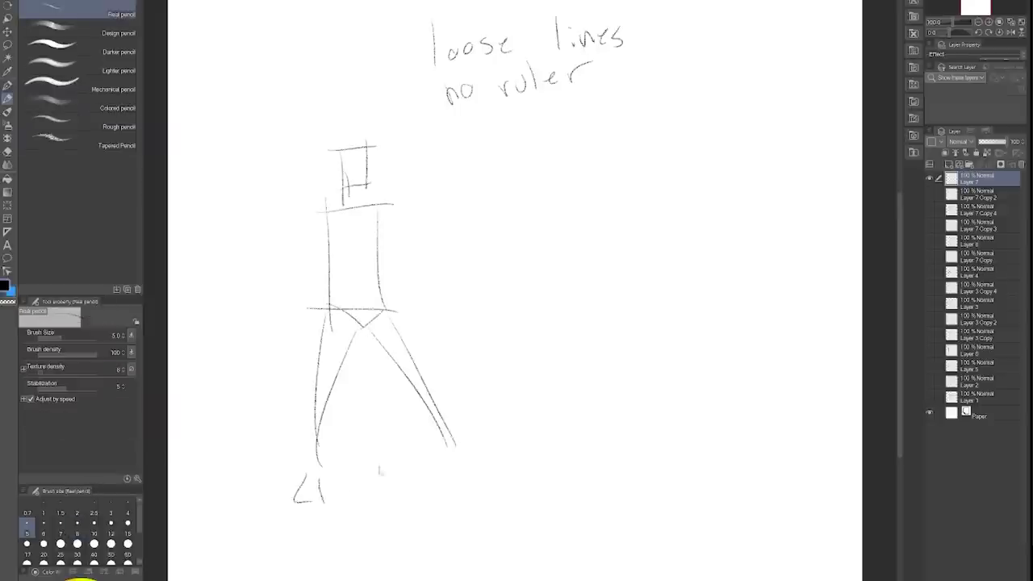
Add feet, arms, and chest and centre lines to the loose mannequin
key("ctrl+z")
left_click_drag(316, 467, 308, 490)
left_click_drag(319, 469, 330, 490)
left_click_drag(445, 442, 476, 478)
left_click_drag(316, 214, 283, 342)
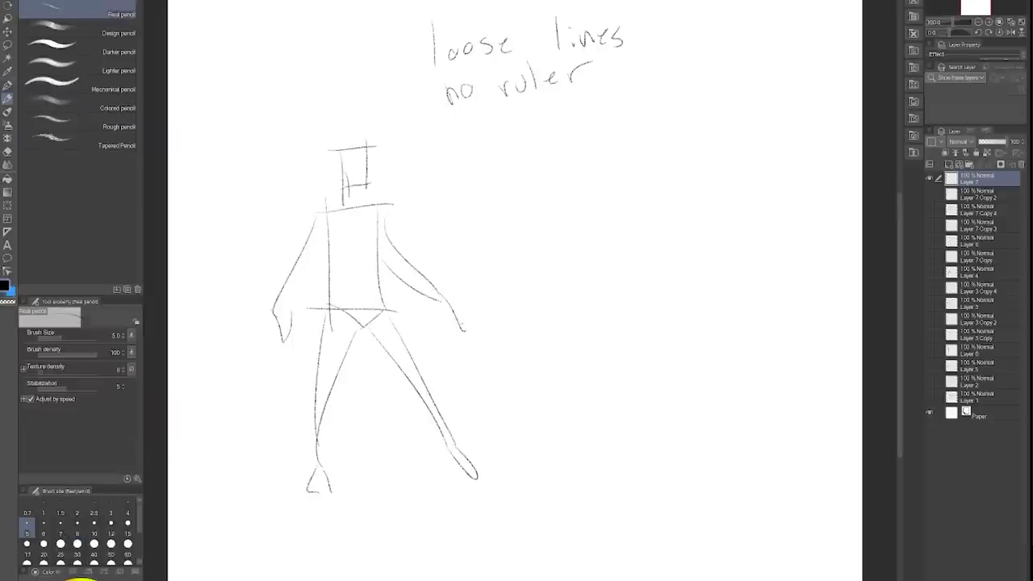
key("ctrl+z")
left_click_drag(332, 283, 385, 277)
left_click_drag(362, 195, 363, 252)
Draw a rigid mannequin's torso, legs and foot with the Straight line tool
key("p")
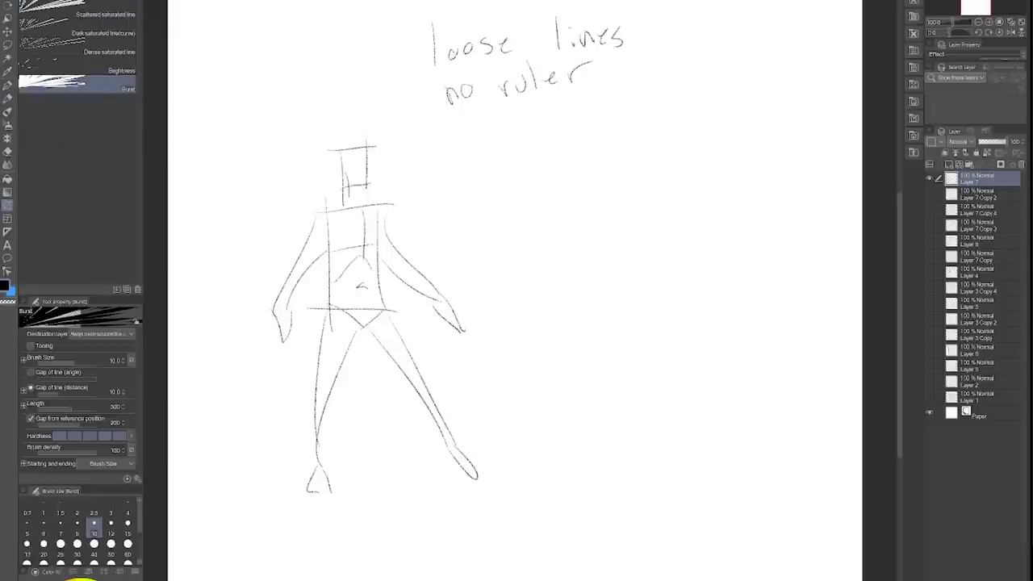
key("u")
left_click_drag(581, 225, 581, 322)
left_click_drag(581, 322, 658, 200)
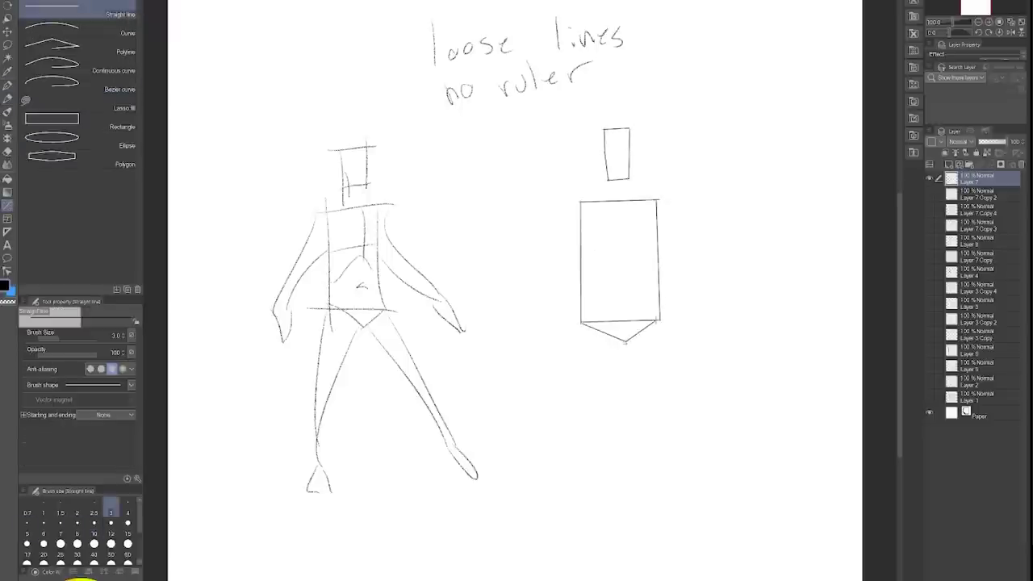
left_click_drag(621, 342, 582, 322)
left_click_drag(592, 535, 591, 493)
left_click_drag(626, 339, 677, 494)
left_click_drag(660, 320, 692, 494)
Add straight-line arms and a boxy right hand to the rigid mannequin
left_click_drag(577, 205, 534, 302)
key("x")
key("x")
left_click_drag(579, 202, 534, 342)
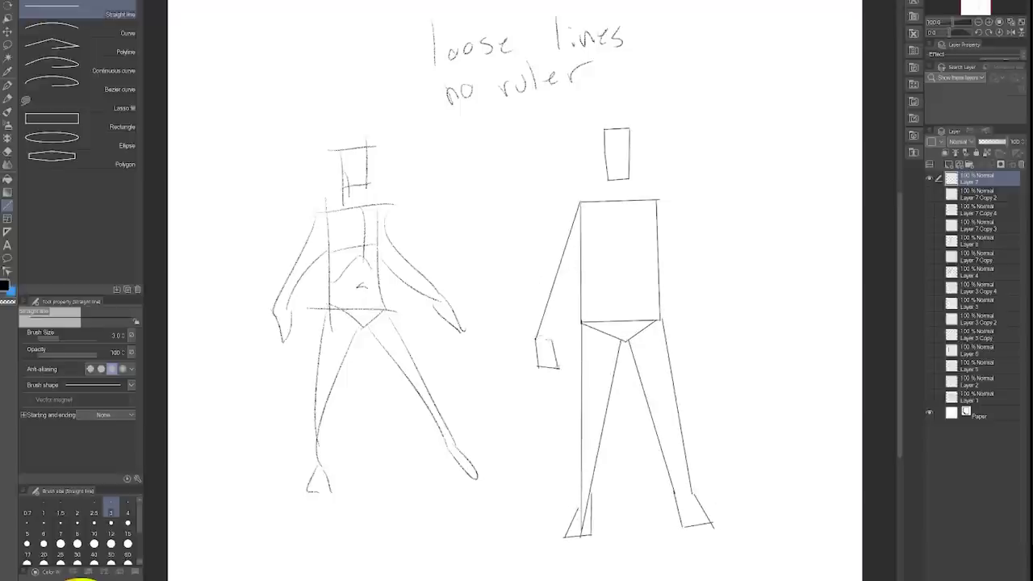
left_click_drag(661, 201, 696, 330)
mouse_move(694, 329)
left_mouse_down()
mouse_move(702, 365)
mouse_move(681, 368)
left_mouse_up()
left_click_drag(681, 367, 678, 333)
left_click_drag(677, 334, 693, 328)
left_click_drag(677, 333, 656, 254)
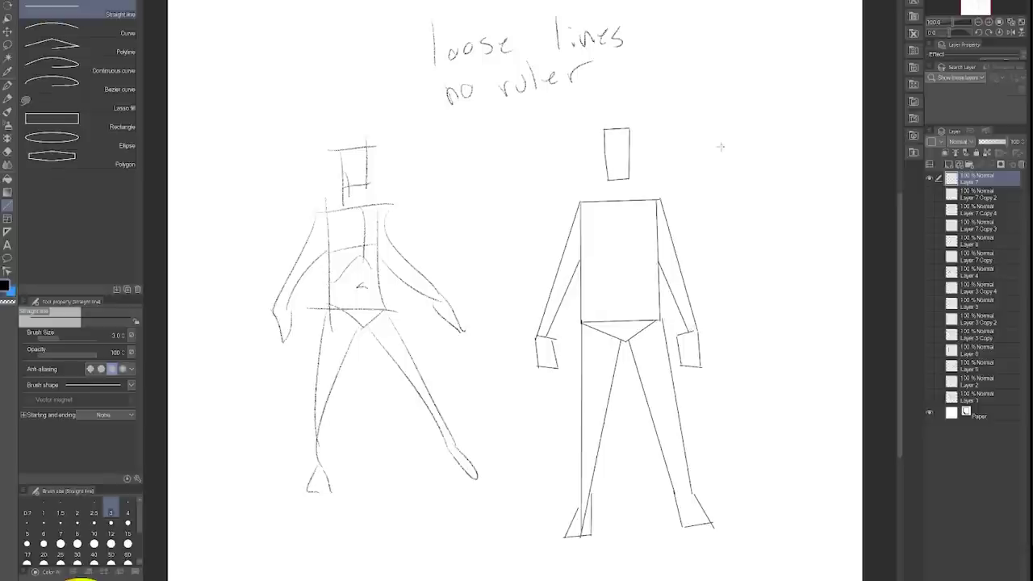
Mark the loose mannequin with a check and join the rigid figure's head to its shoulders
key("p")
left_click_drag(403, 171, 446, 147)
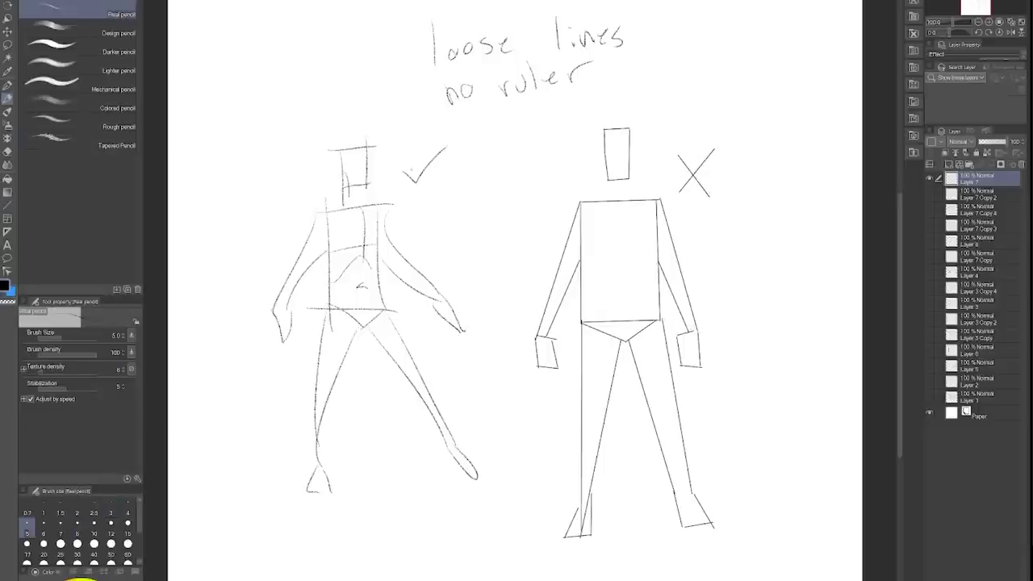
key("u")
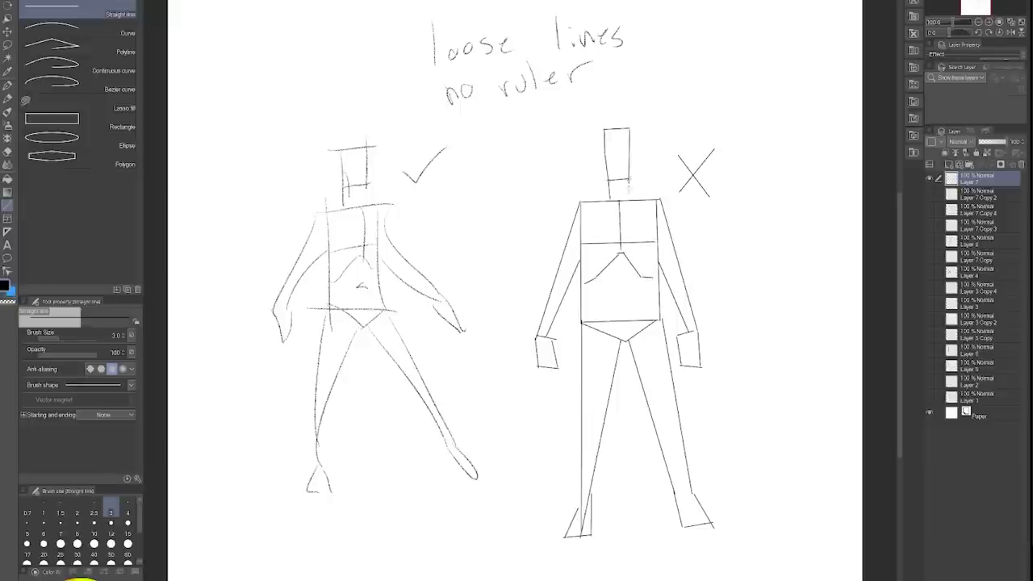
key("ctrl+z")
left_click_drag(605, 187, 581, 198)
left_click_drag(630, 187, 660, 198)
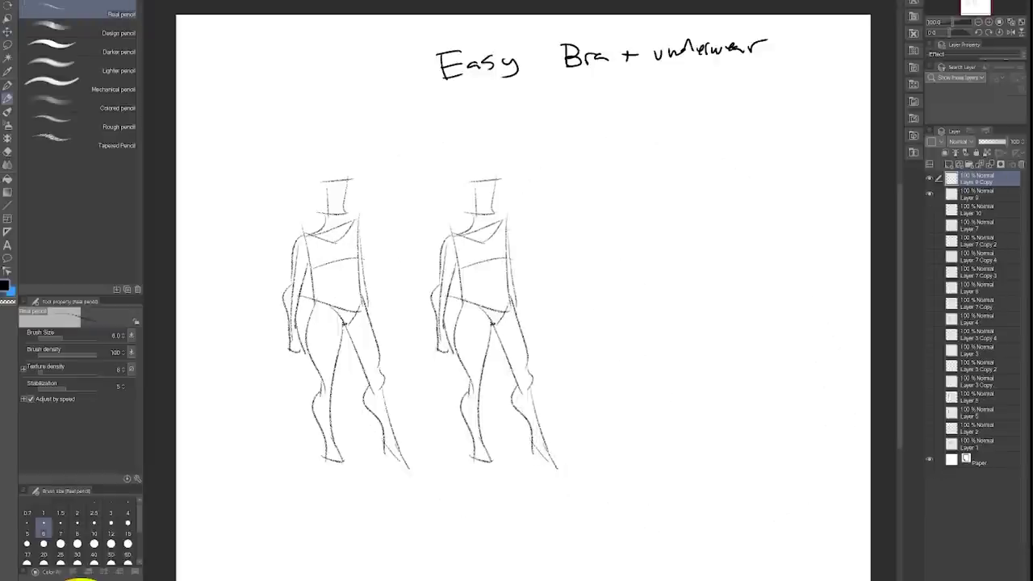
Sketch a bra on the middle figure, then bra cups, hatched briefs and belly lines on the right
left_click_drag(456, 263, 516, 257)
left_click_drag(501, 216, 517, 258)
left_click_drag(465, 223, 457, 260)
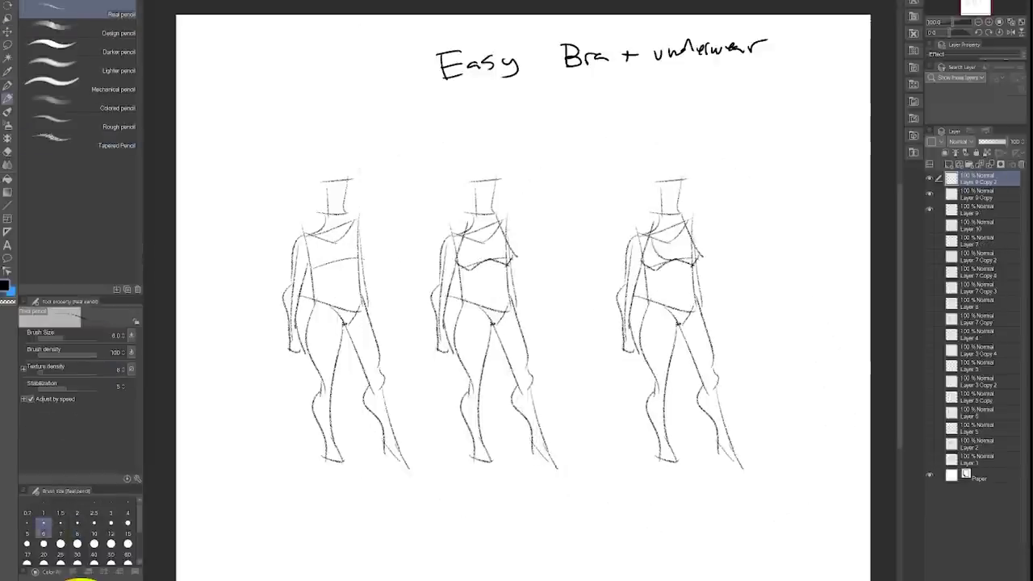
mouse_move(650, 239)
left_mouse_down()
mouse_move(691, 256)
mouse_move(667, 266)
left_mouse_up()
left_click_drag(670, 308, 689, 322)
mouse_move(684, 247)
left_mouse_down()
mouse_move(699, 263)
mouse_move(655, 307)
left_mouse_up()
left_click_drag(694, 268, 696, 292)
left_click_drag(667, 215, 680, 242)
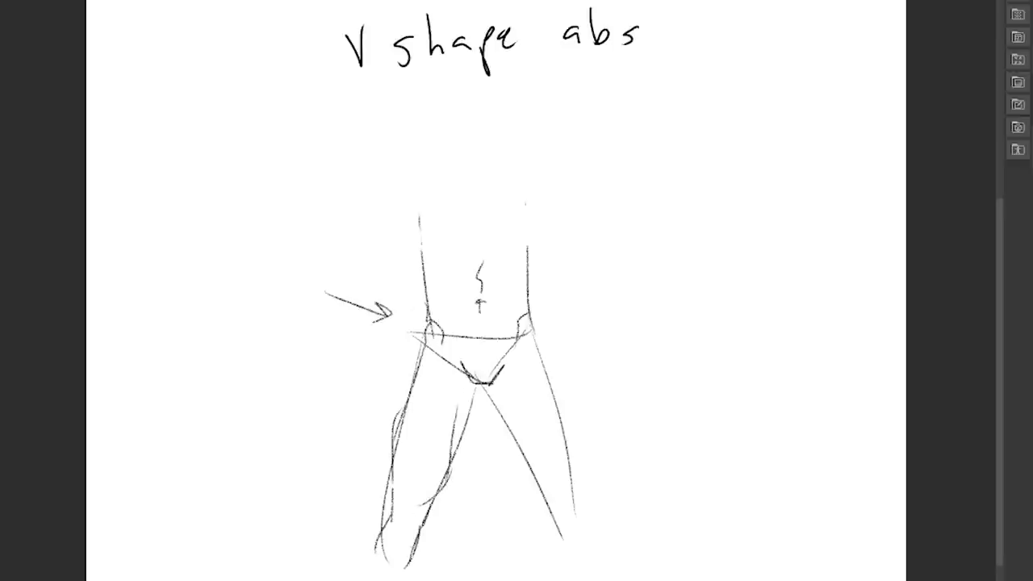
Draw red strokes on the left hip curve and down the outer thigh
left_click_drag(452, 318, 456, 334)
left_click_drag(413, 305, 411, 330)
left_click_drag(410, 331, 378, 410)
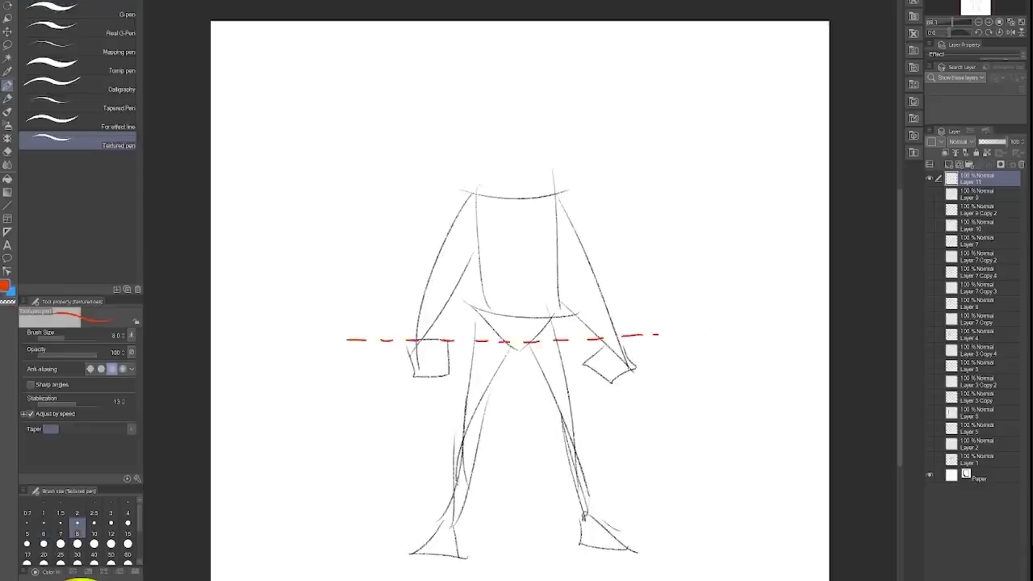
Replace a red 'Wrist' with the black title 'wrist around crotch level'
left_click_drag(394, 71, 523, 56)
key("ctrl+z")
left_click(4, 284)
left_click_drag(386, 68, 494, 56)
left_click_drag(524, 61, 614, 57)
left_click_drag(399, 121, 496, 93)
left_click_drag(529, 97, 585, 76)
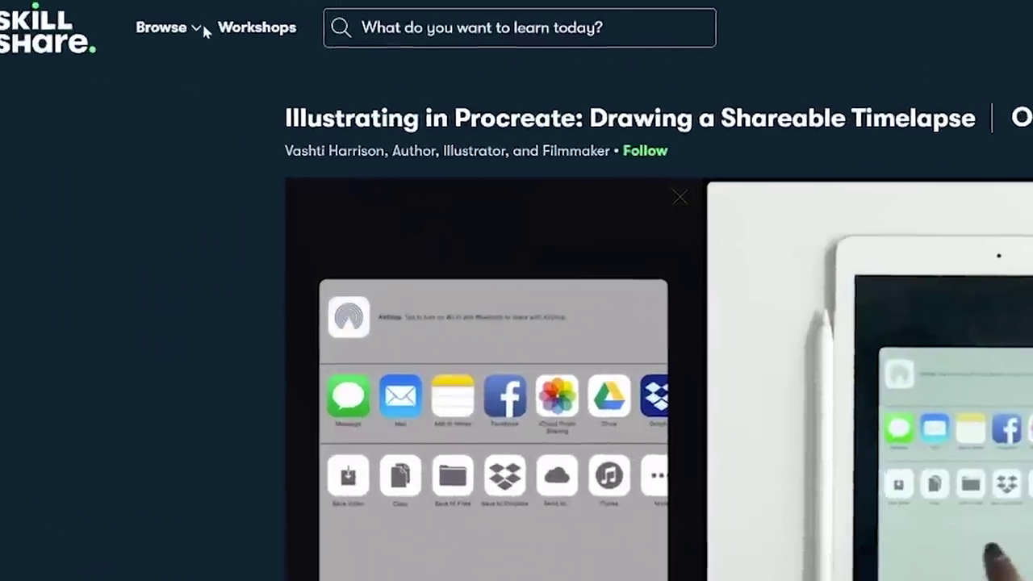
Seek forward three times through the Procreate timelapse class video via its progress bar
mouse_move(206, 33)
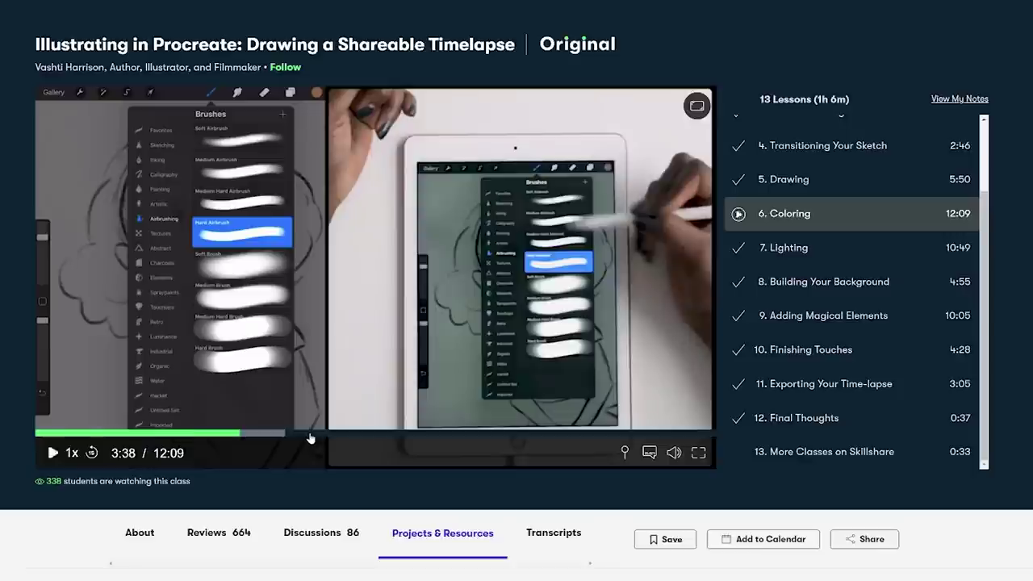
left_click(310, 438)
left_click(353, 439)
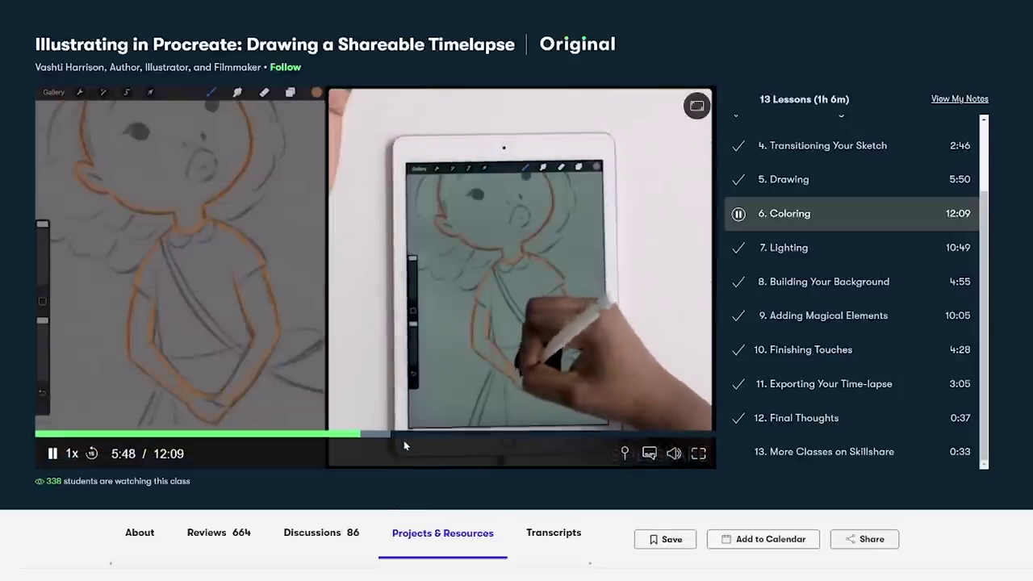
left_click(414, 440)
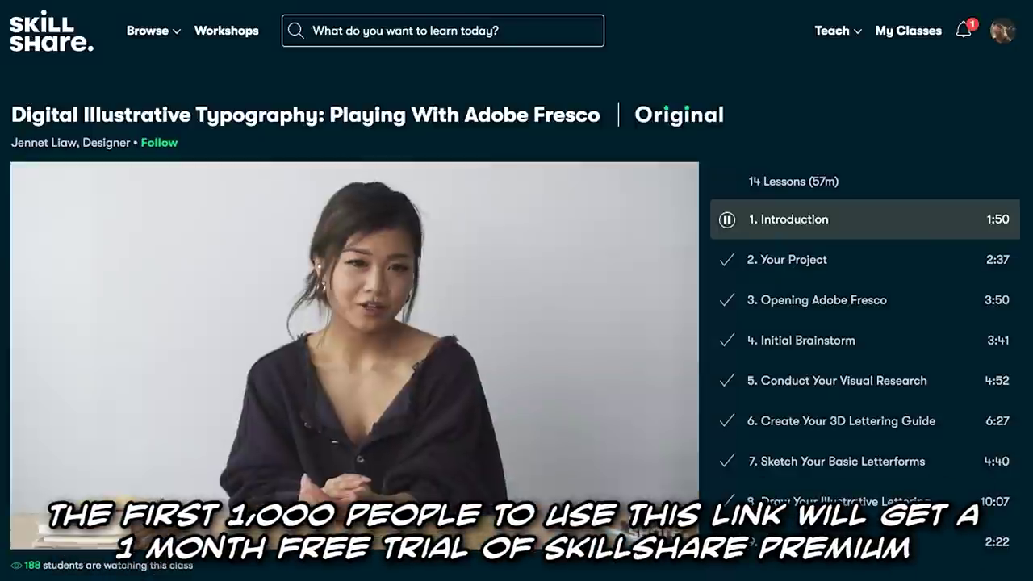